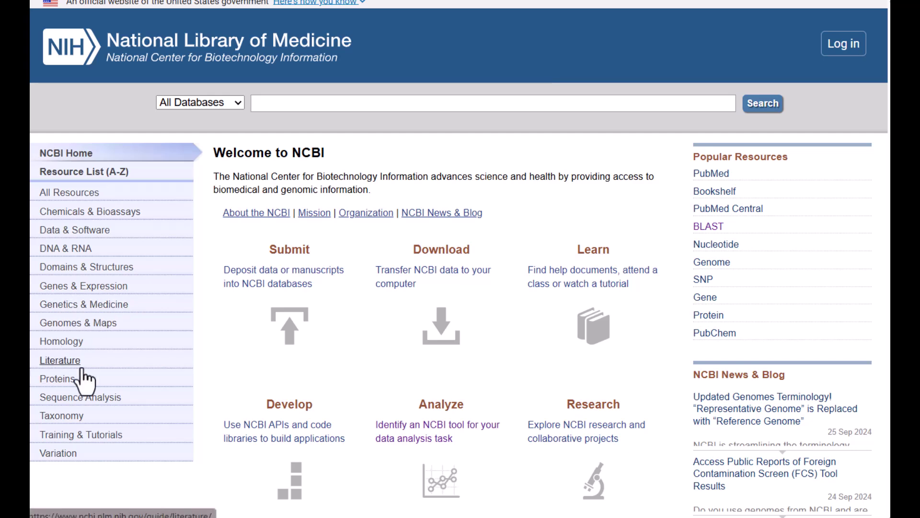
Look over the Literature resources overview page
click(60, 360)
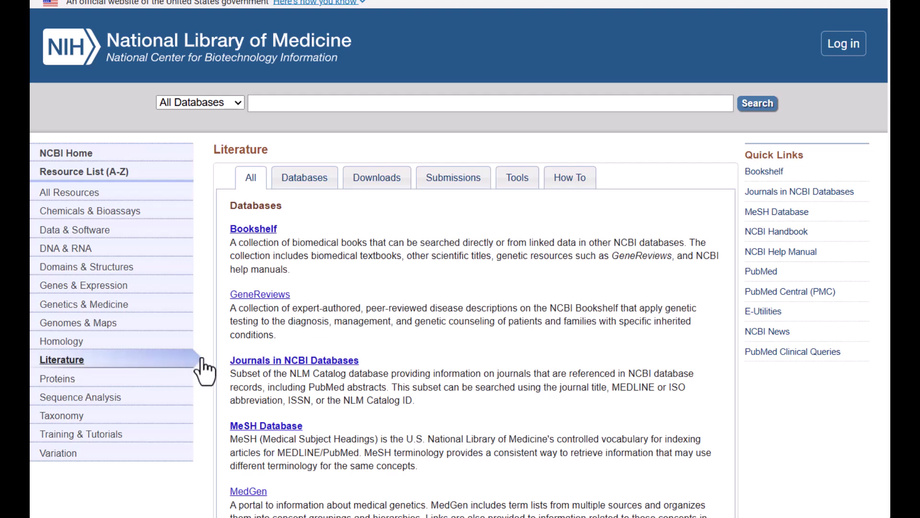
scroll(413, 400, down, 9)
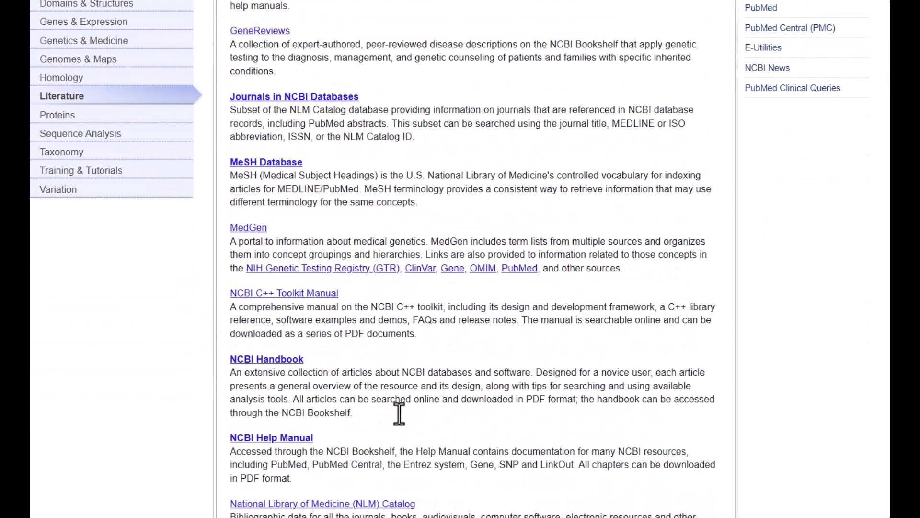
scroll(399, 413, up, 6)
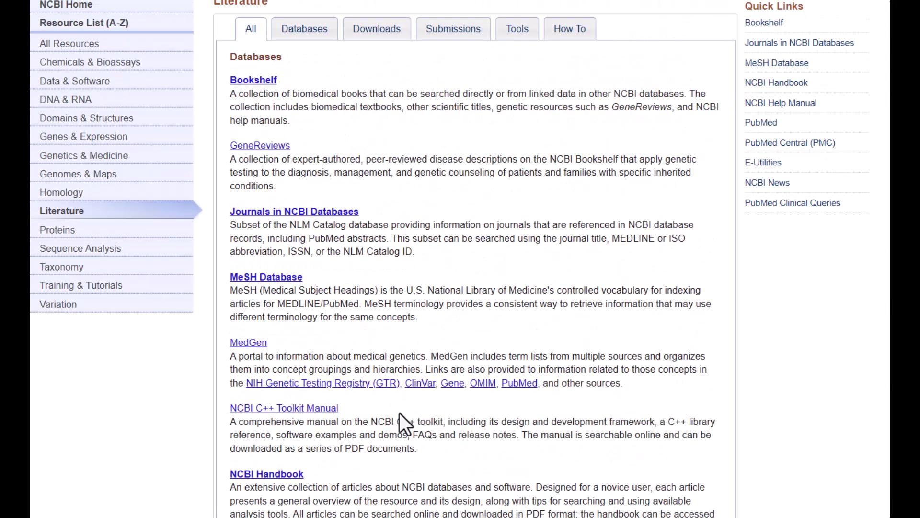
scroll(206, 311, up, 3)
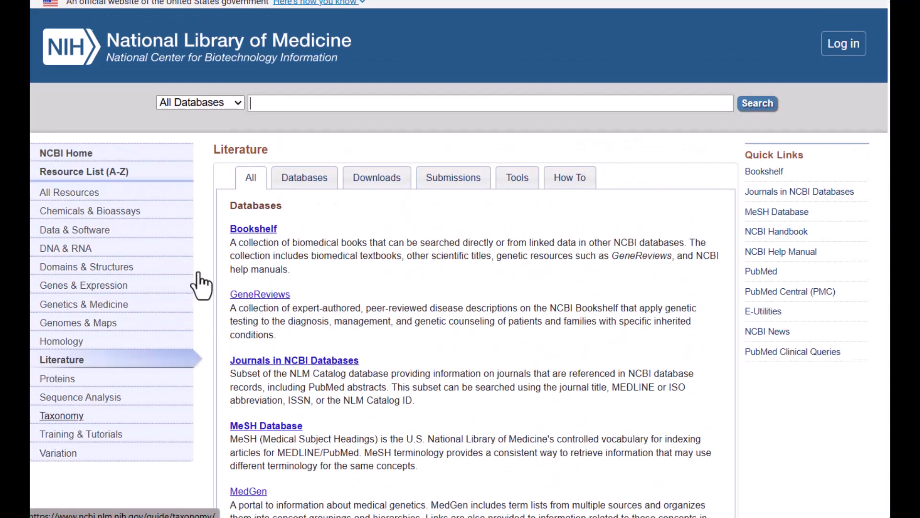
Go back to the NCBI home page and open Analyze, scrolling to the BLAST row
click(83, 153)
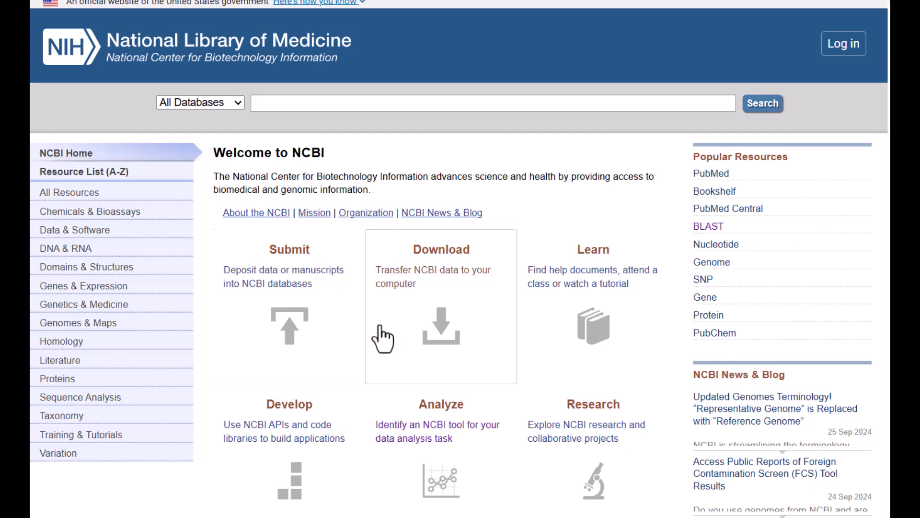
click(428, 428)
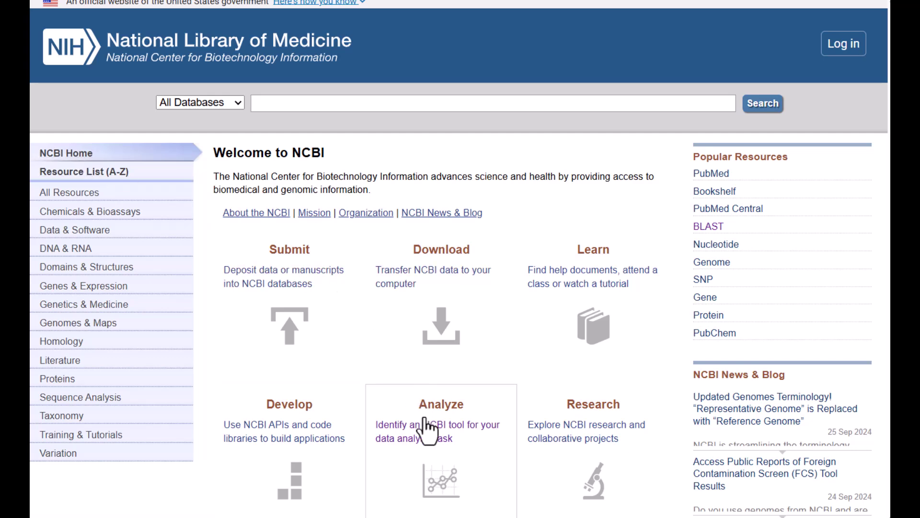
scroll(243, 358, down, 1)
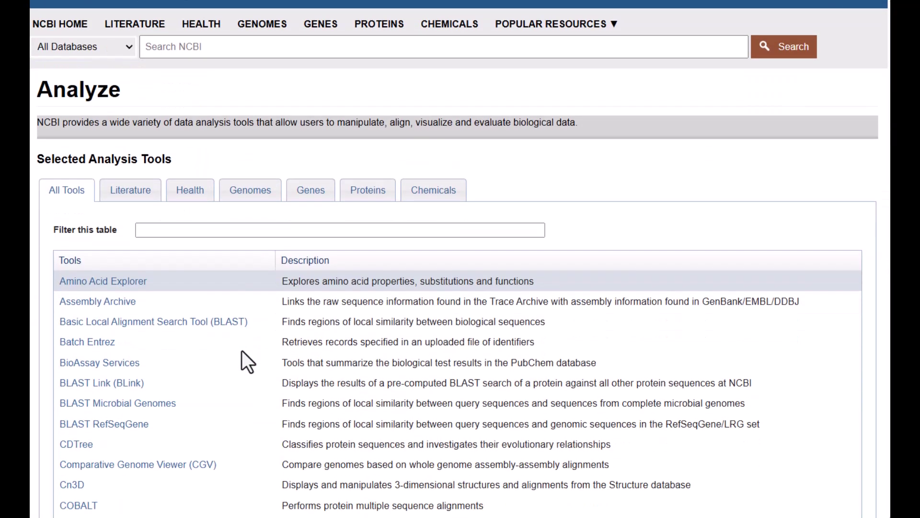
scroll(182, 302, down, 1)
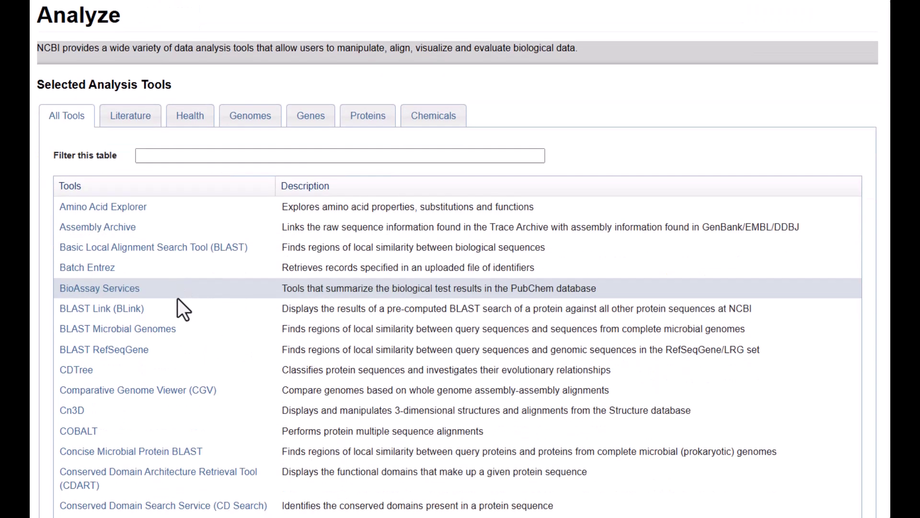
Open the BLAST home page and review its Nucleotide, Protein, blastx and tblastn options
click(162, 248)
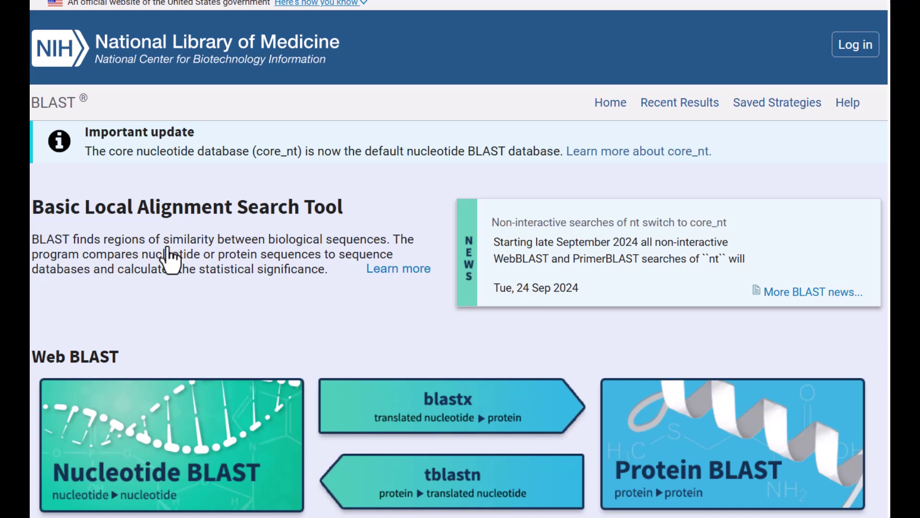
scroll(170, 259, down, 2)
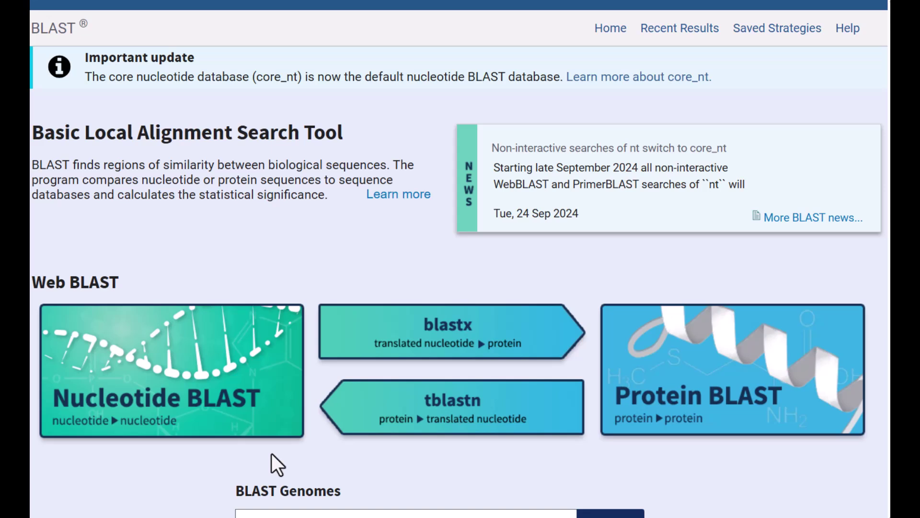
scroll(272, 453, down, 6)
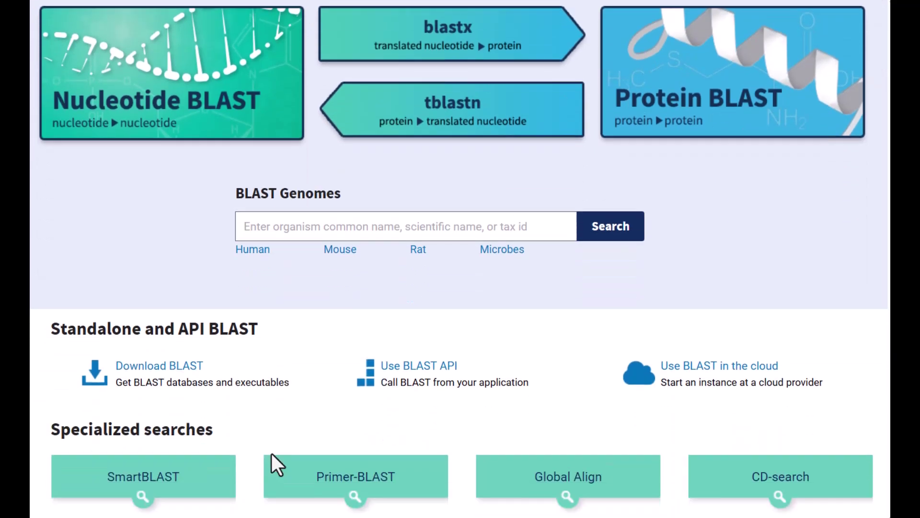
scroll(271, 453, down, 2)
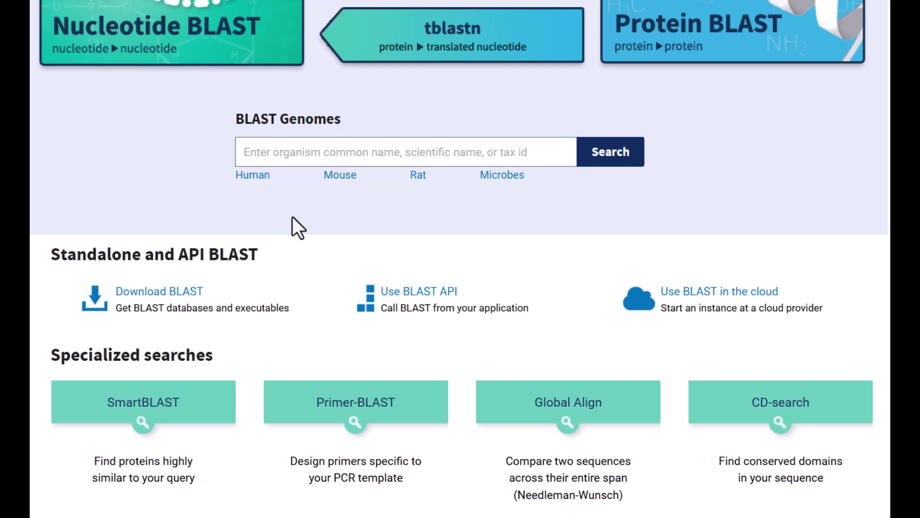
scroll(292, 218, down, 5)
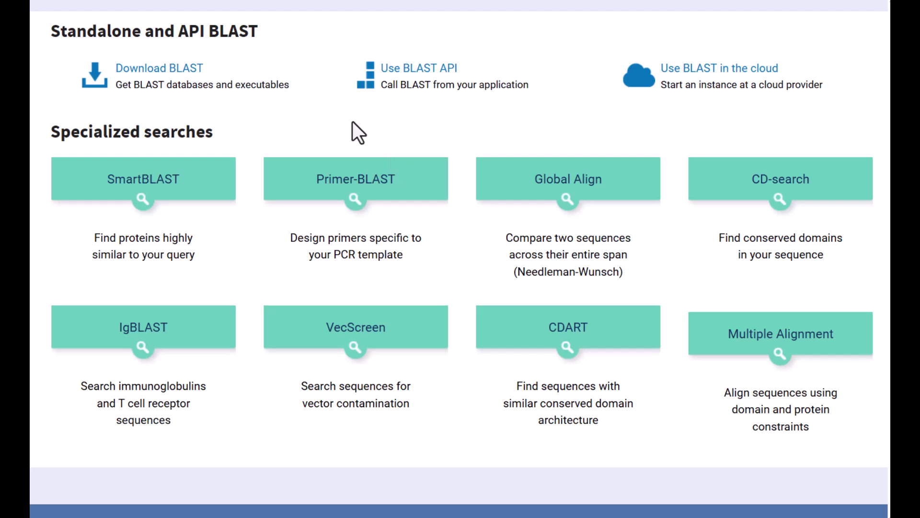
scroll(352, 122, up, 8)
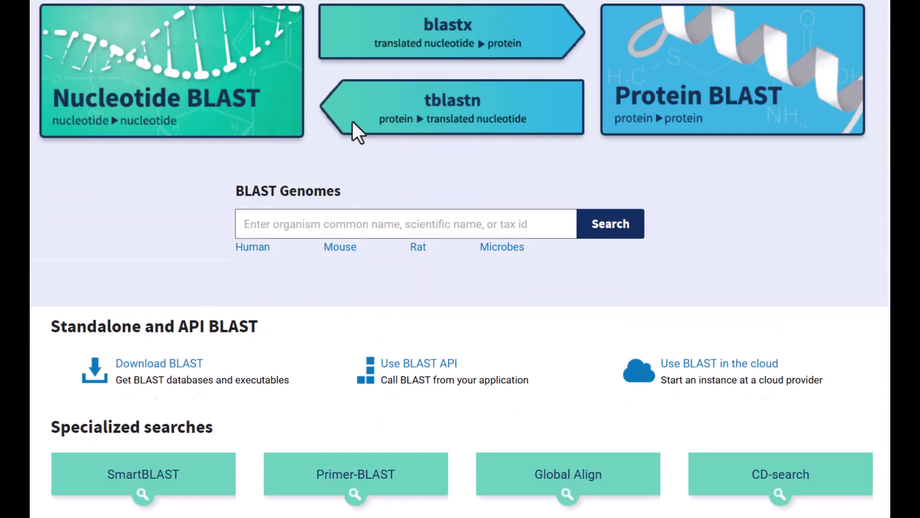
scroll(353, 122, up, 2)
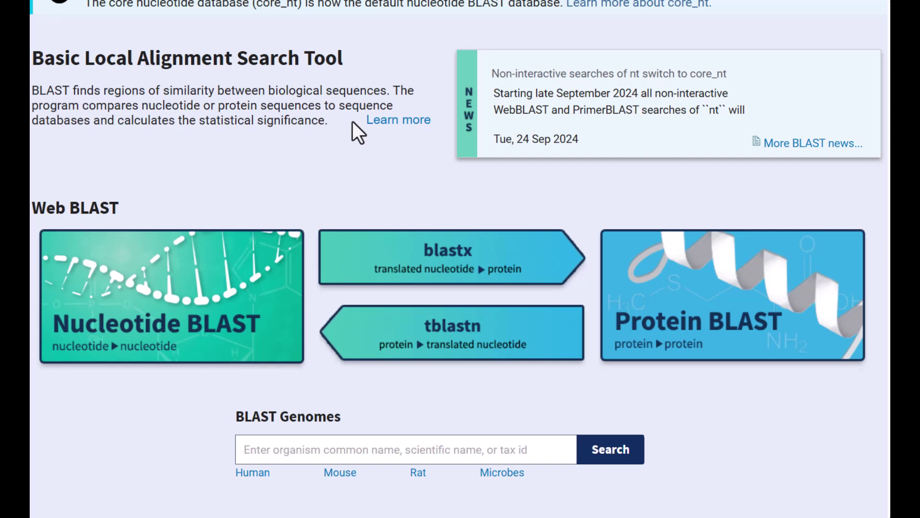
scroll(353, 122, up, 2)
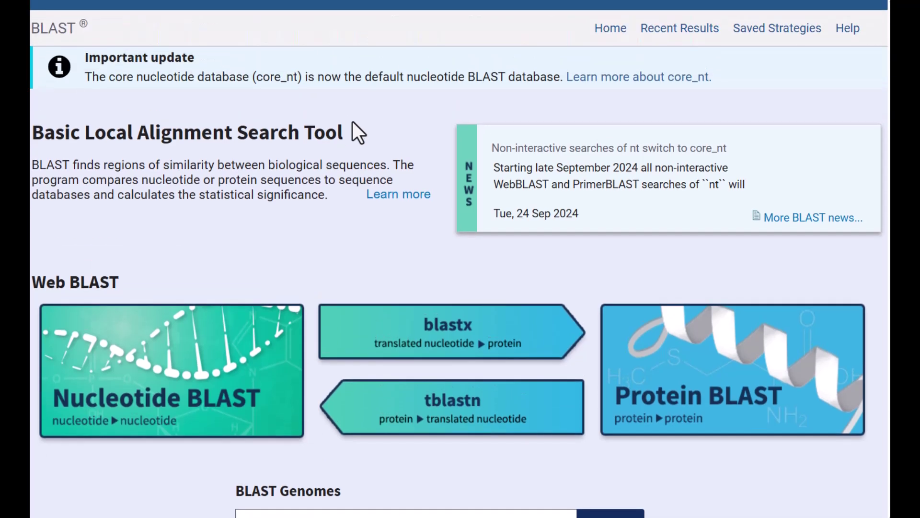
click(847, 33)
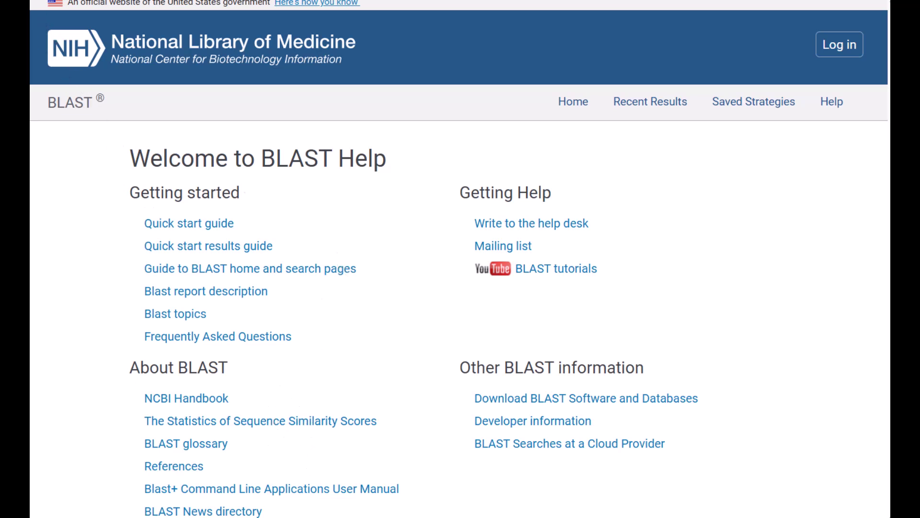
click(76, 3)
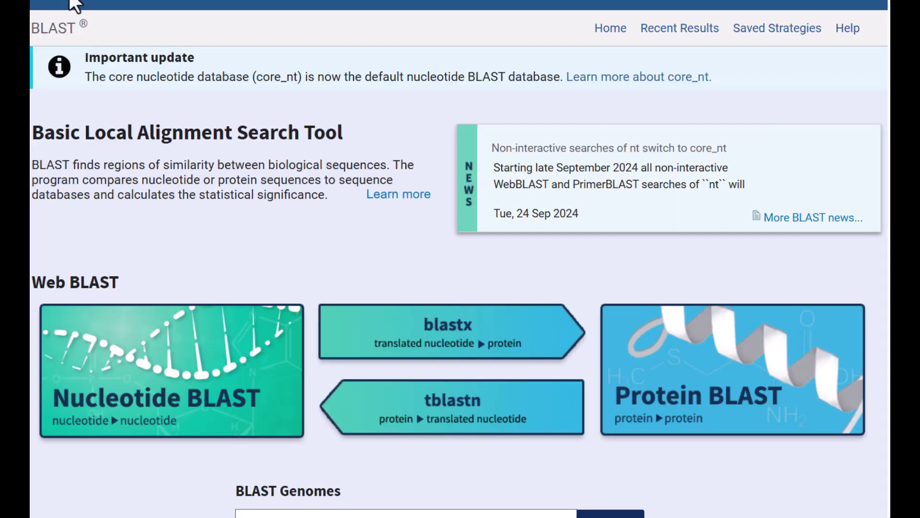
click(153, 377)
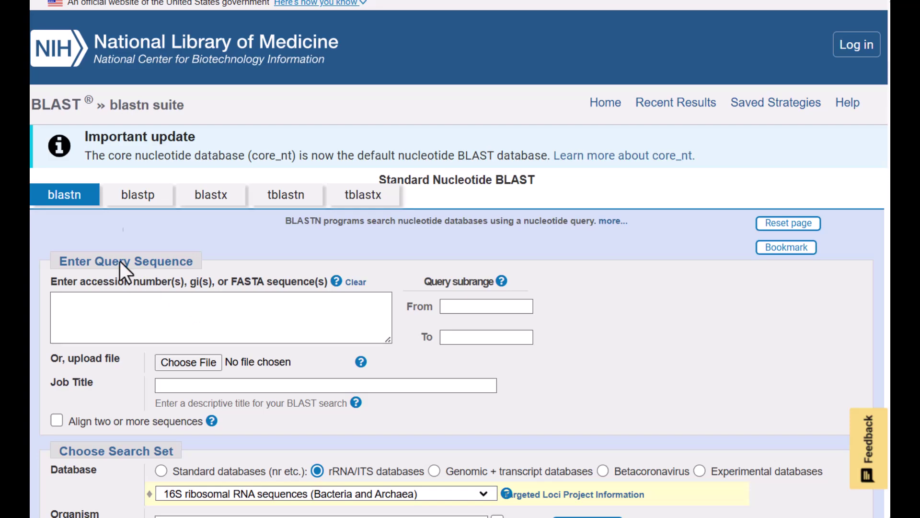
key(alt+Left)
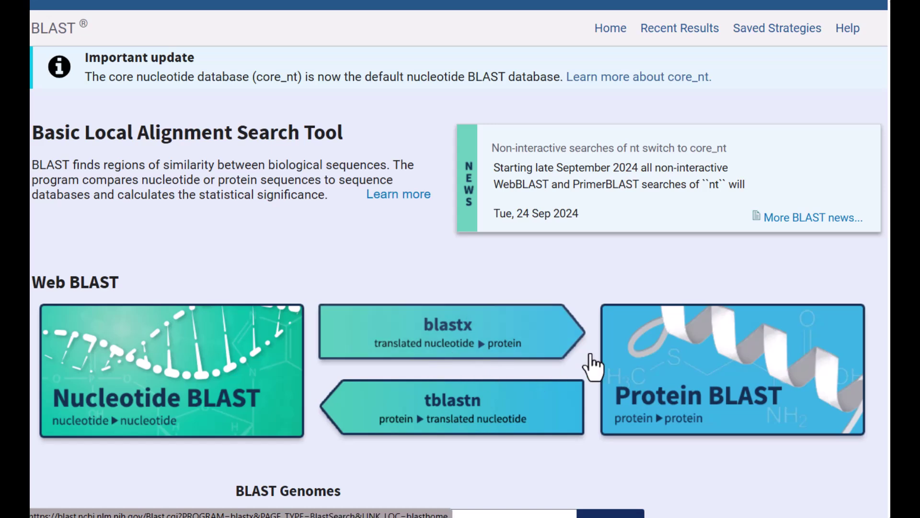
click(211, 401)
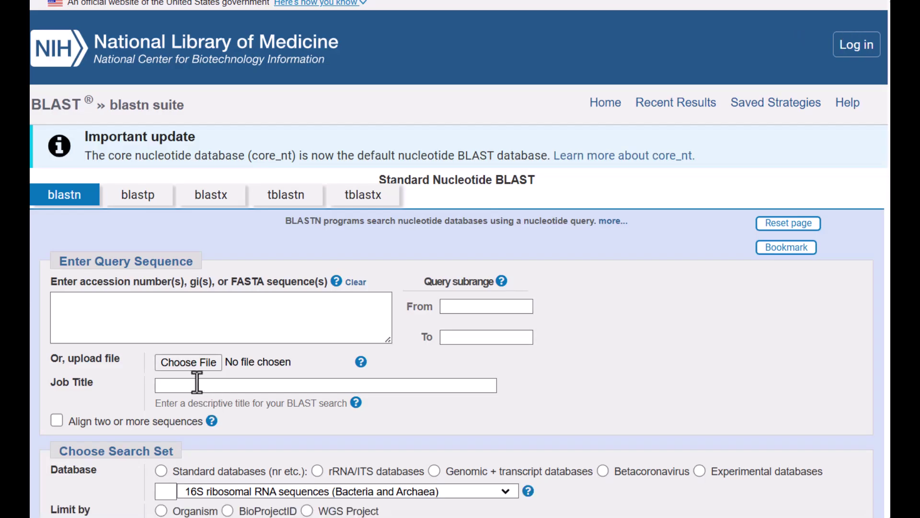
click(141, 309)
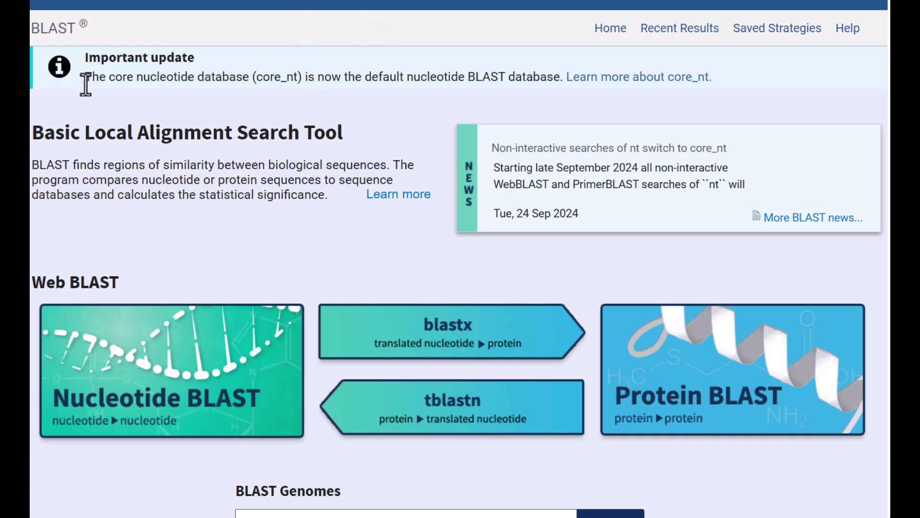
From the NCBI home page, set the database to Nucleotide and enter 'BORRELIA BURGDORFERI 16S'
scroll(84, 76, up, 2)
scroll(83, 74, up, 1)
click(54, 54)
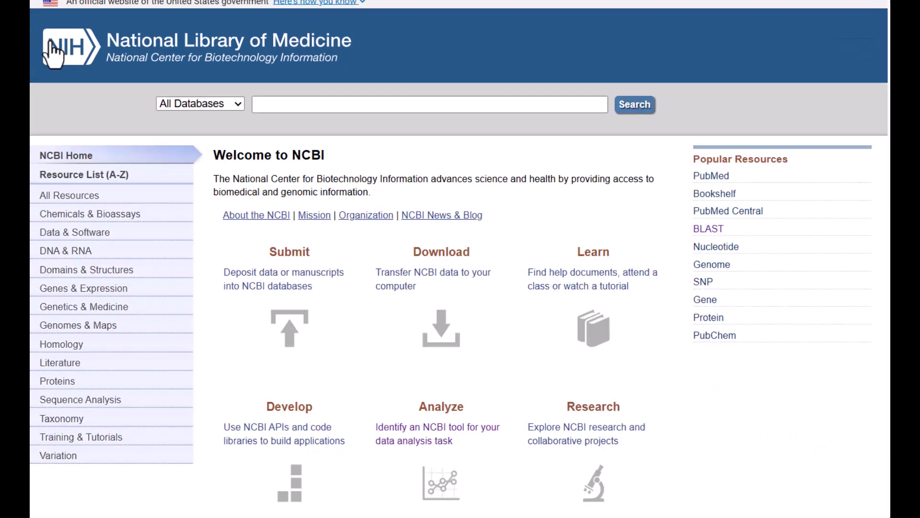
click(197, 104)
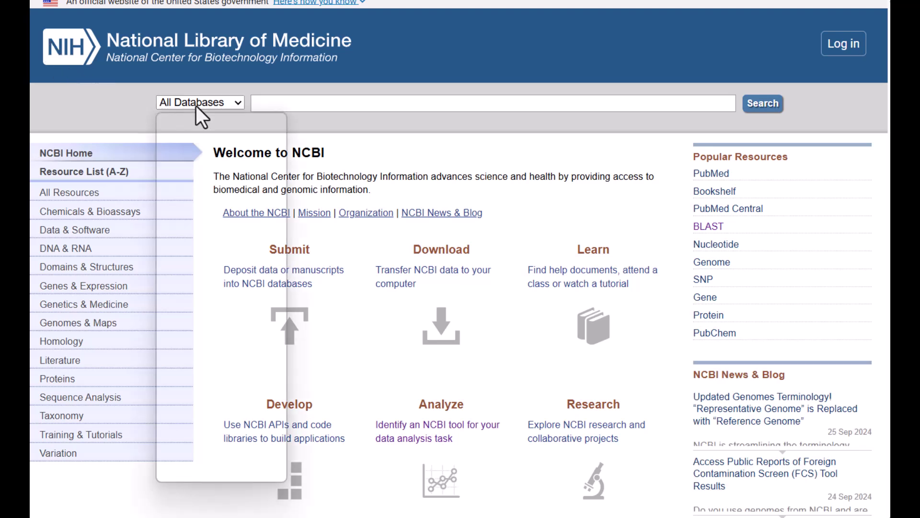
scroll(197, 246, down, 2)
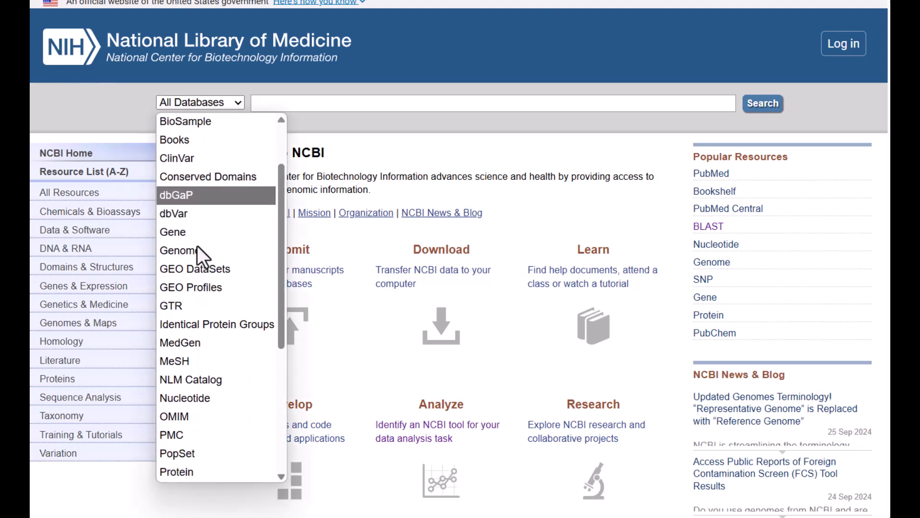
click(200, 398)
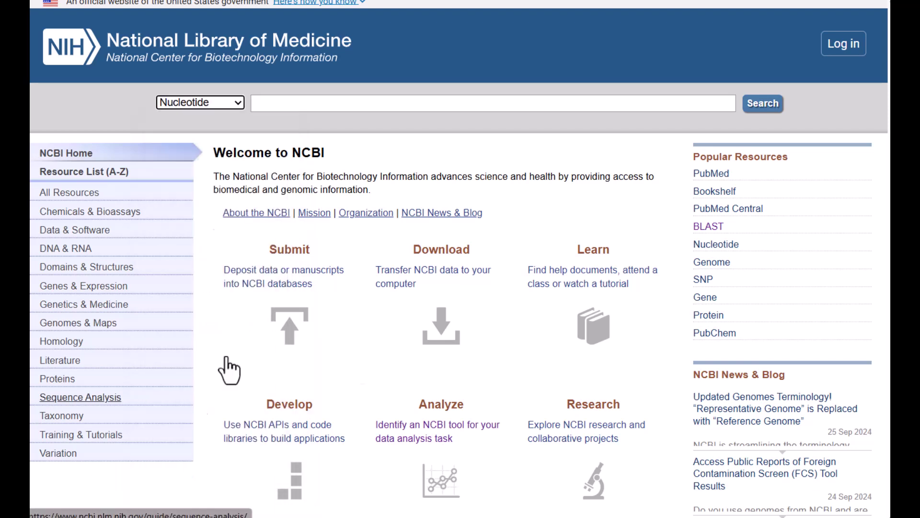
click(291, 104)
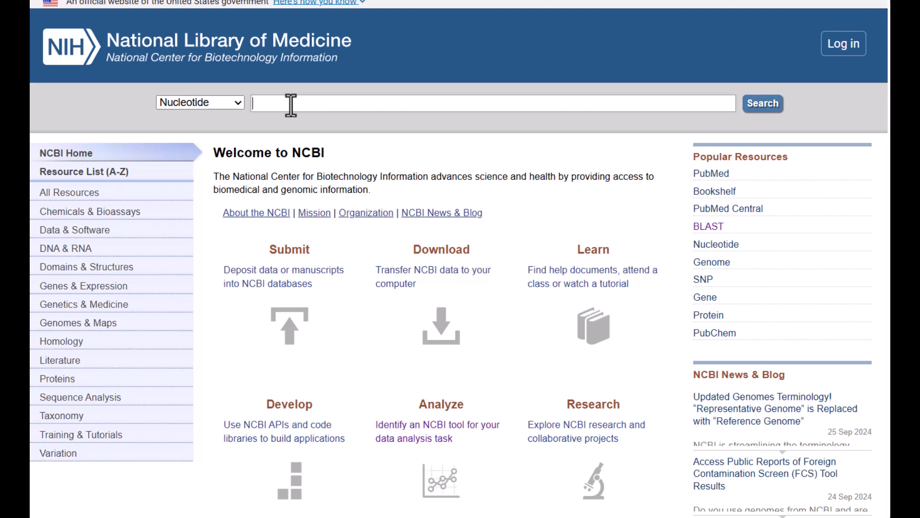
text(BORRELIA)
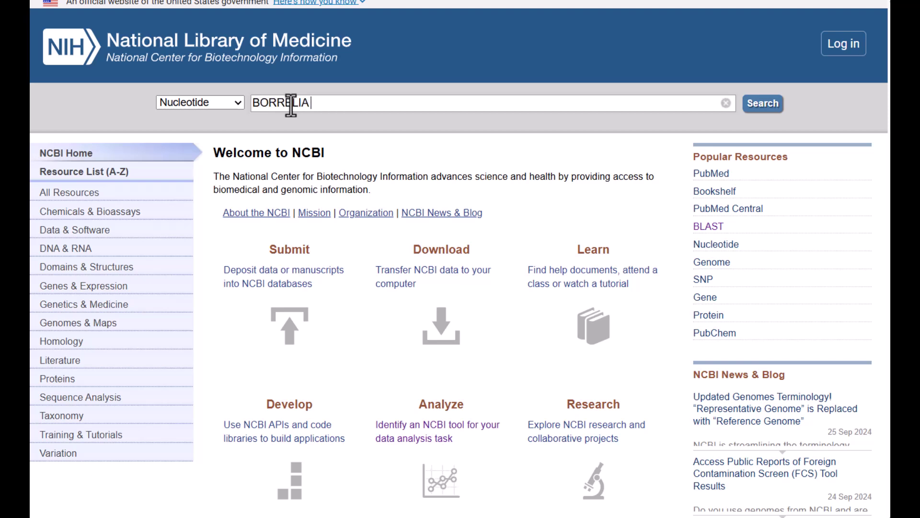
text( BURGDORFERI)
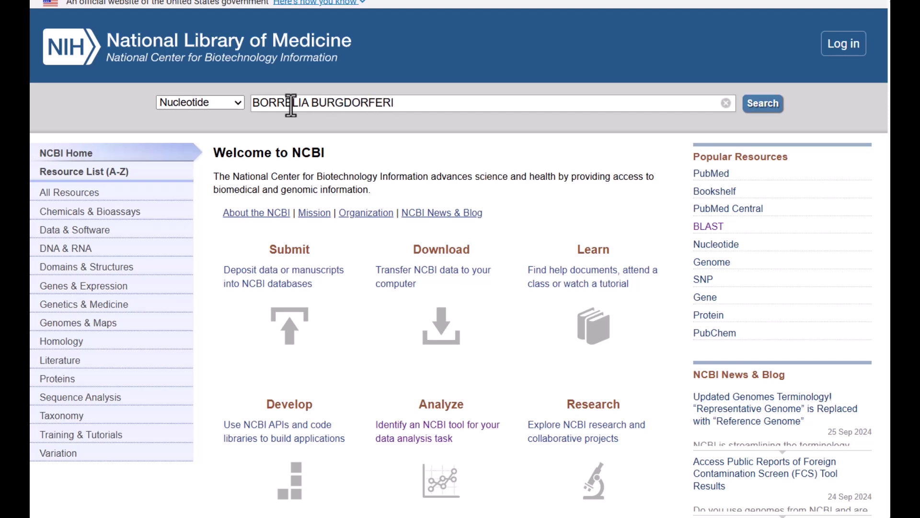
text( 16S)
Run the search and open record NR_044732.2, Borreliella burgdorferi ATCC 35210 16S rRNA
key(Return)
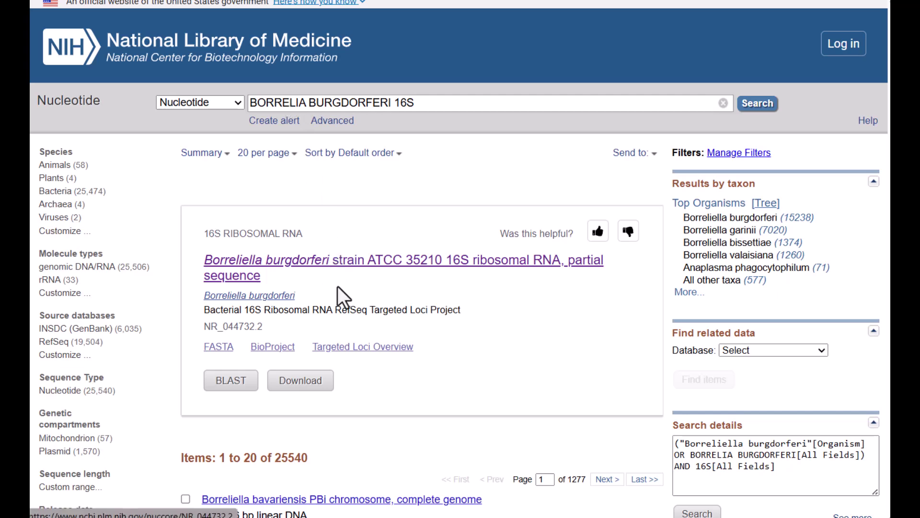
scroll(410, 364, down, 3)
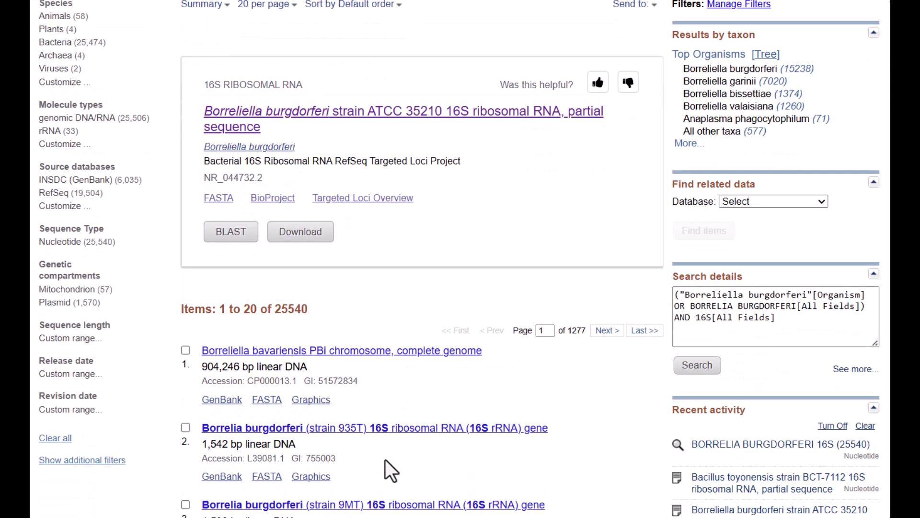
scroll(393, 432, up, 3)
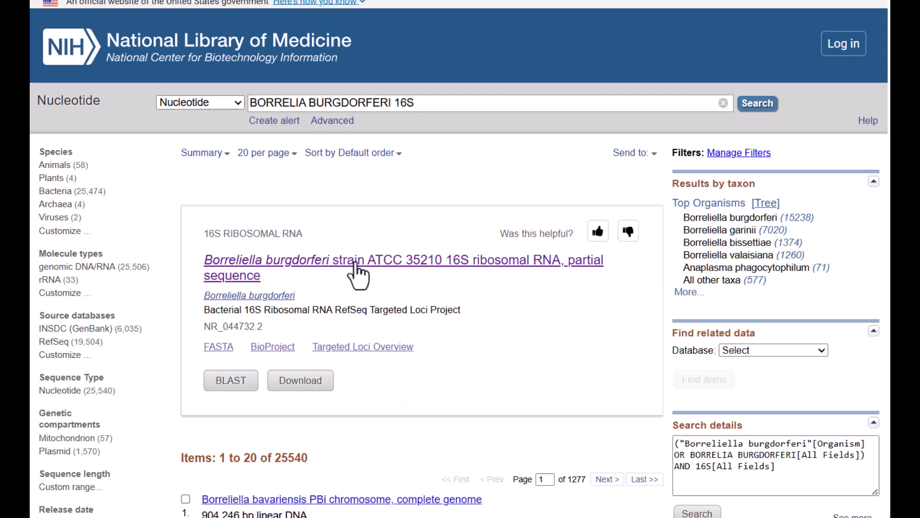
click(359, 271)
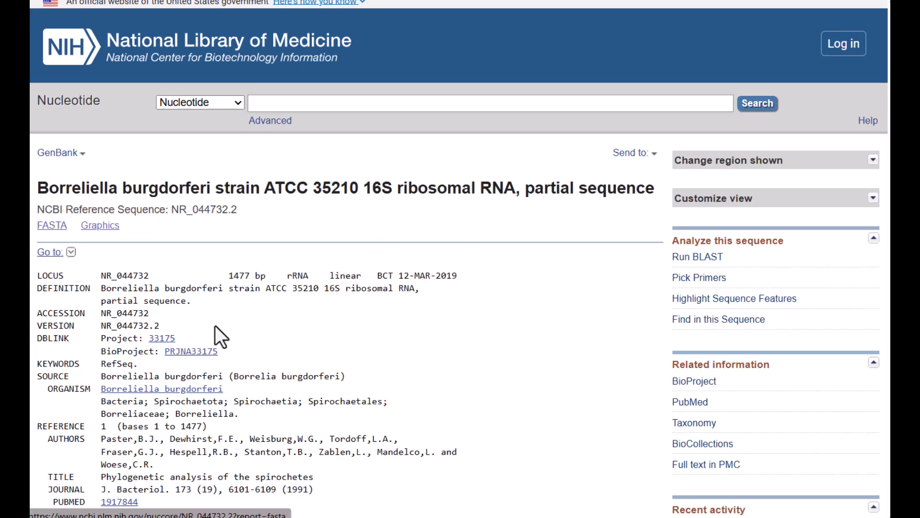
scroll(220, 333, down, 12)
scroll(259, 376, up, 12)
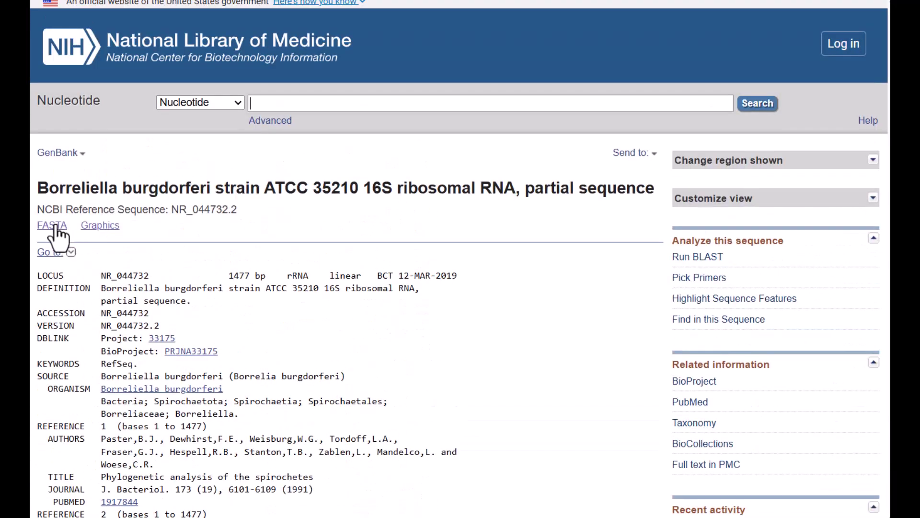
Display NR_044732.2 in FASTA format and select its sequence text for copying
click(54, 227)
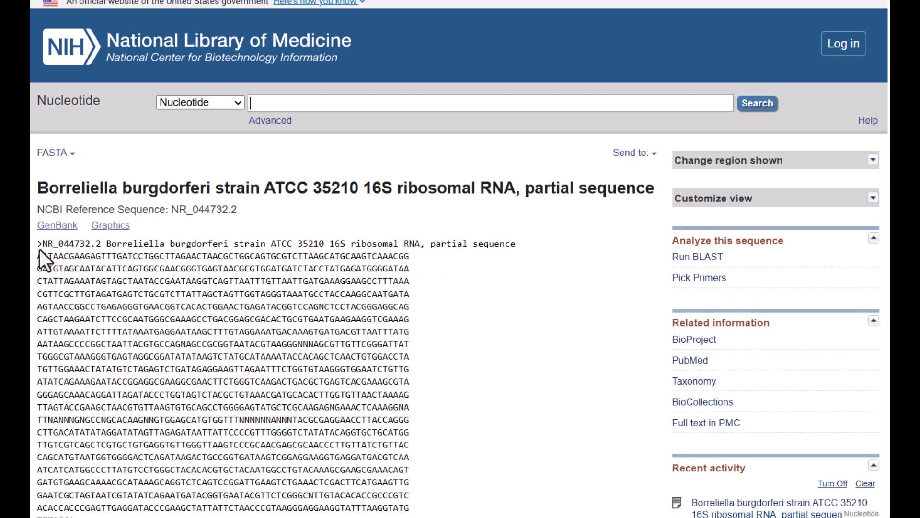
drag(36, 243, 415, 401)
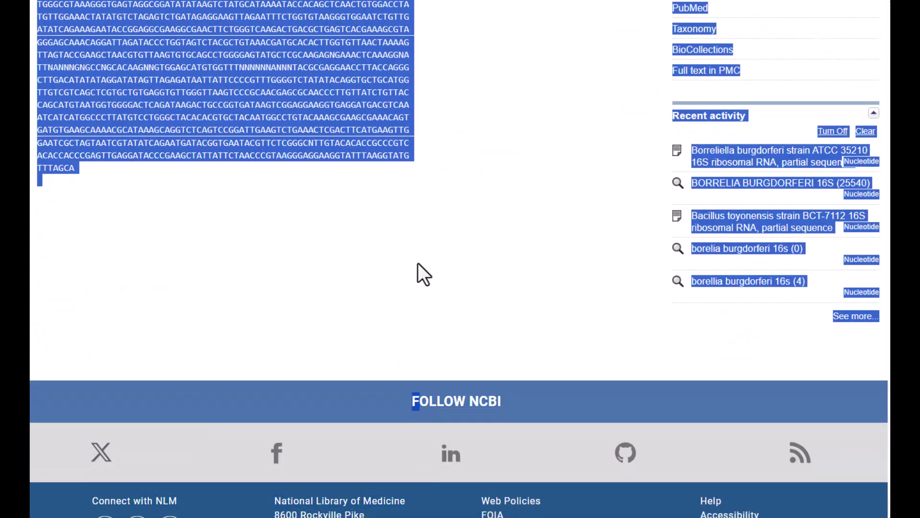
scroll(421, 272, up, 5)
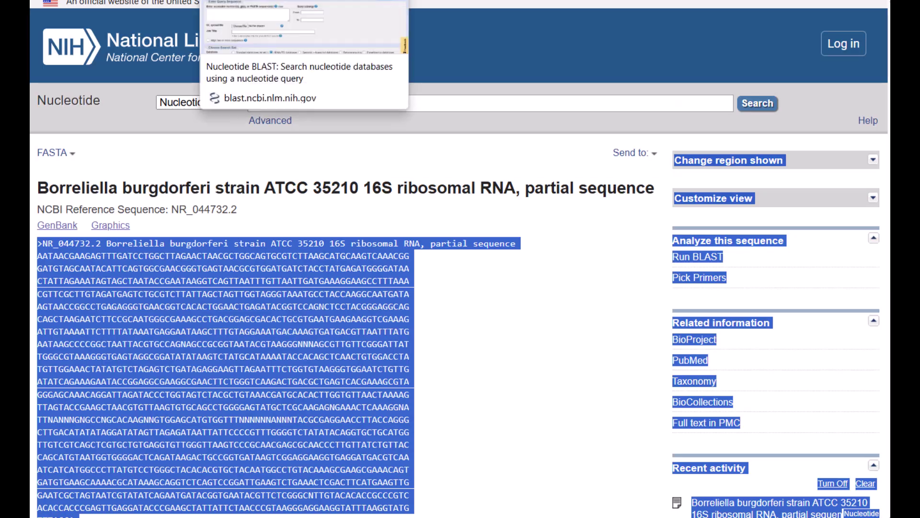
Paste the copied 16S sequence into the Nucleotide BLAST query box
click(216, 0)
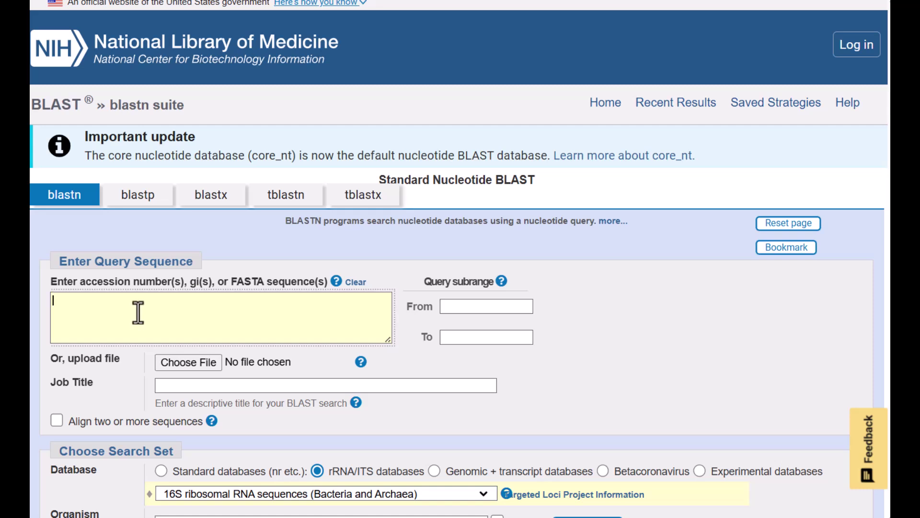
key(ctrl+v)
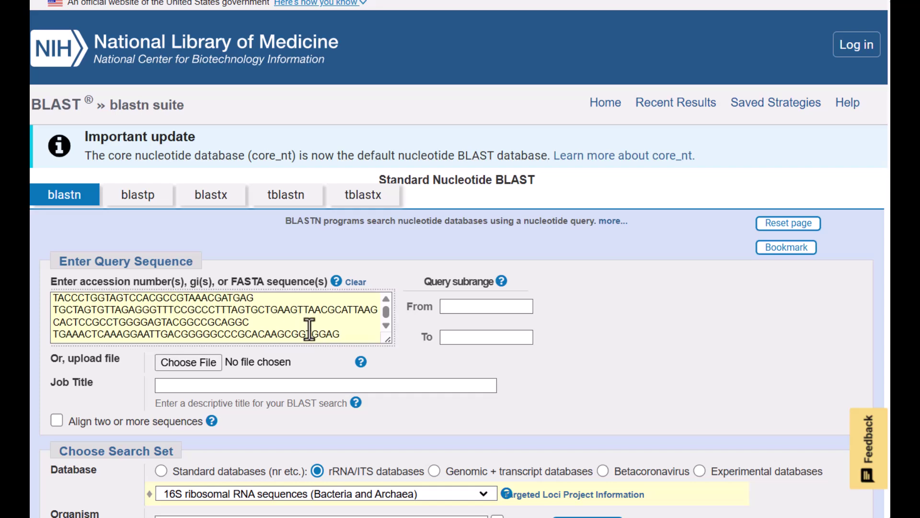
scroll(488, 385, down, 5)
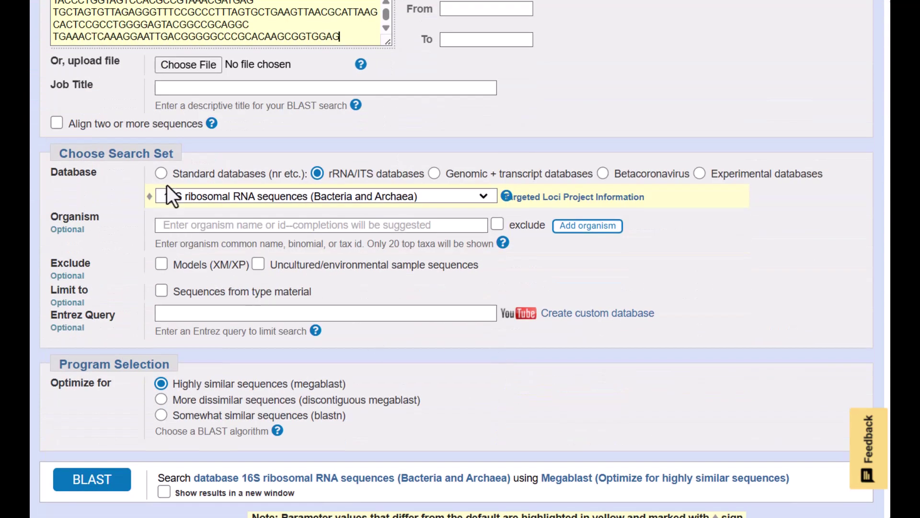
Choose the rRNA/ITS database 16S ribosomal RNA and run the blastn search
click(161, 173)
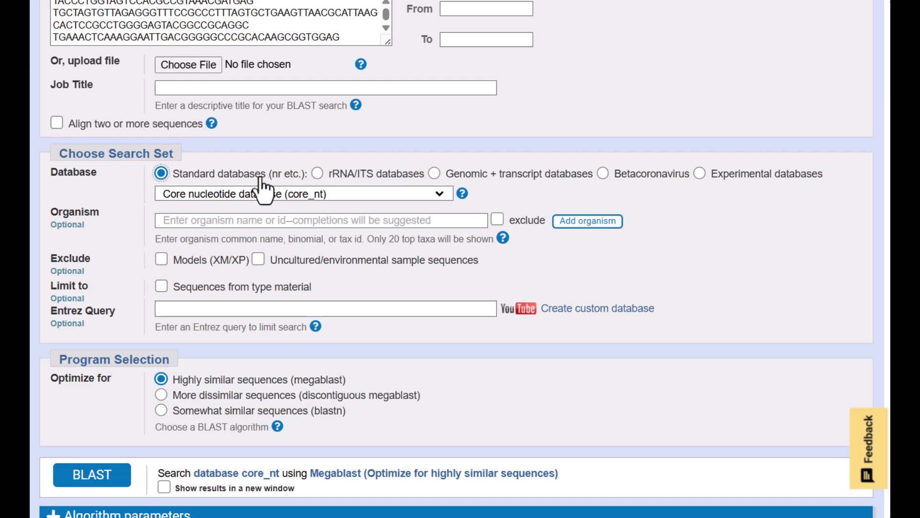
click(318, 173)
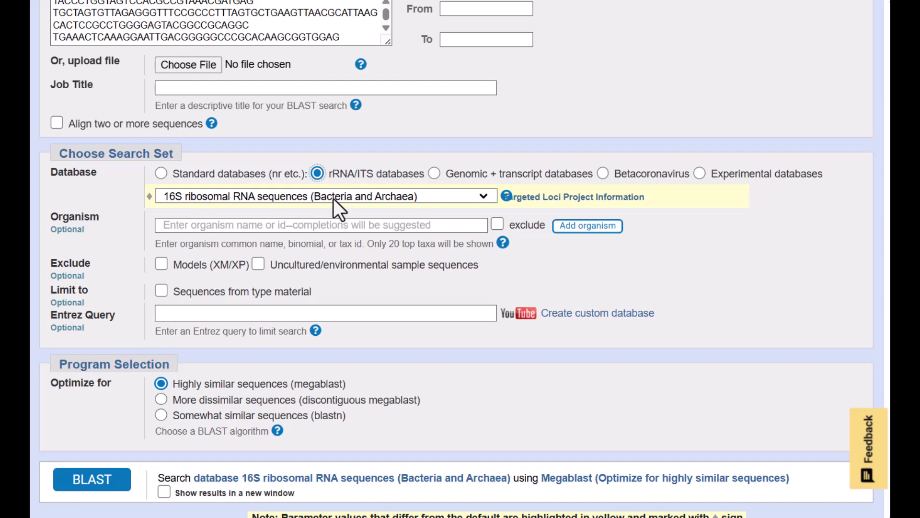
click(334, 197)
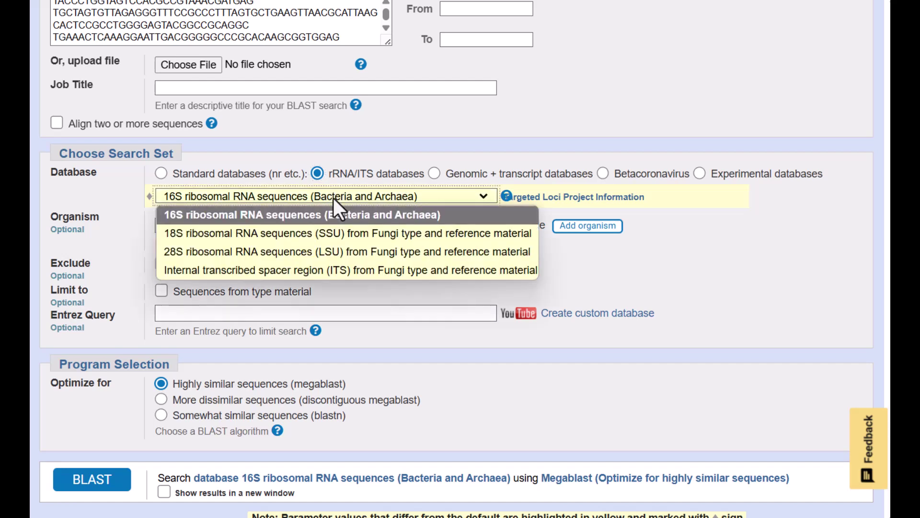
click(334, 198)
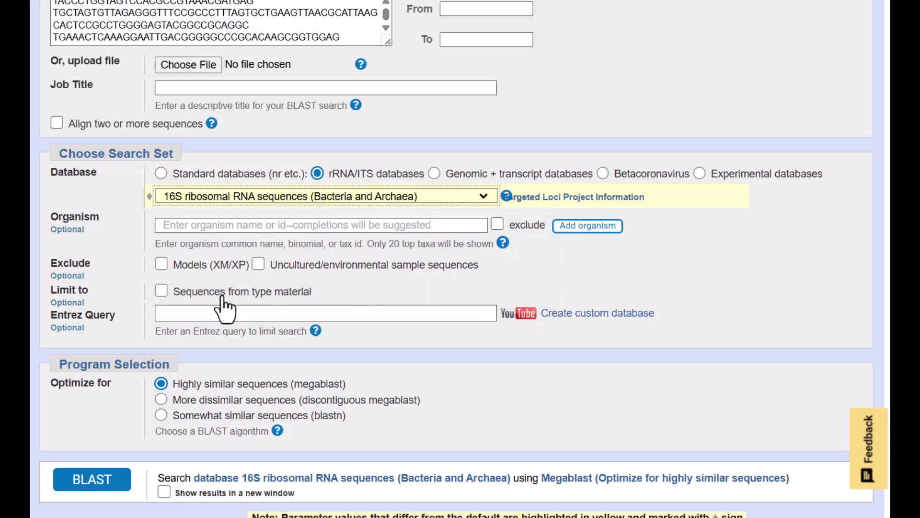
scroll(224, 309, down, 2)
scroll(182, 338, up, 3)
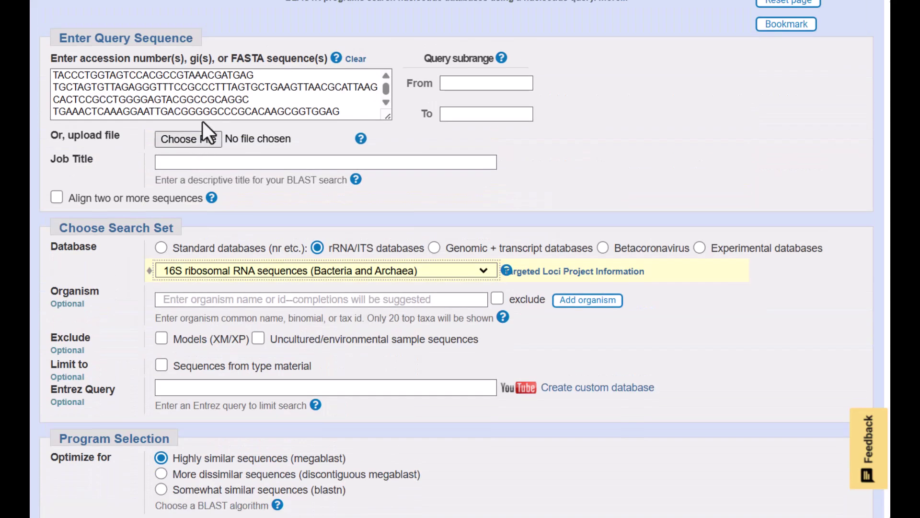
scroll(214, 287, down, 1)
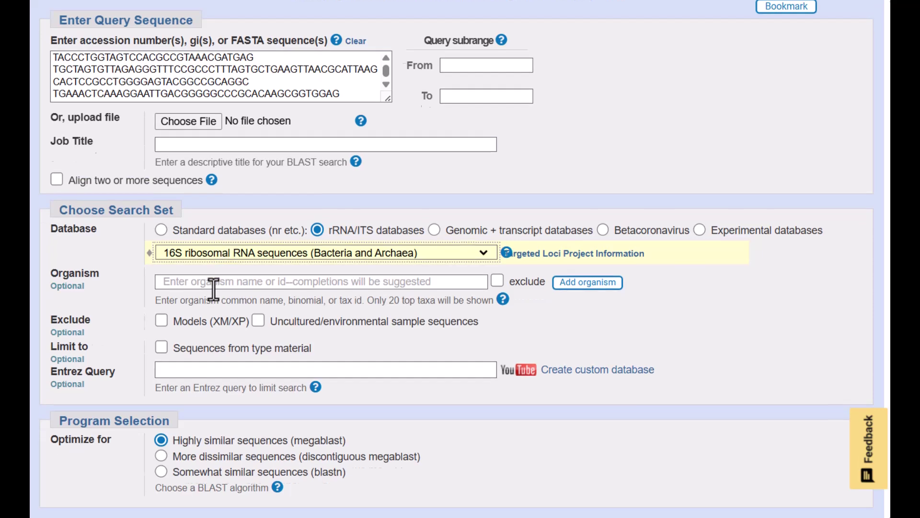
scroll(213, 287, down, 3)
click(101, 411)
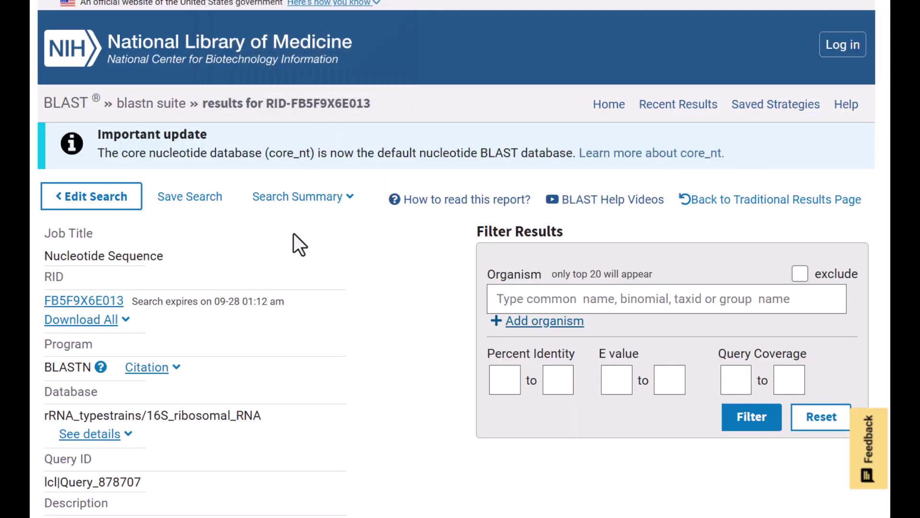
Scroll to the Descriptions table, topped by Bacillus toyonensis BCT-7112 at 99.35% identity
scroll(293, 234, down, 3)
scroll(293, 234, down, 3)
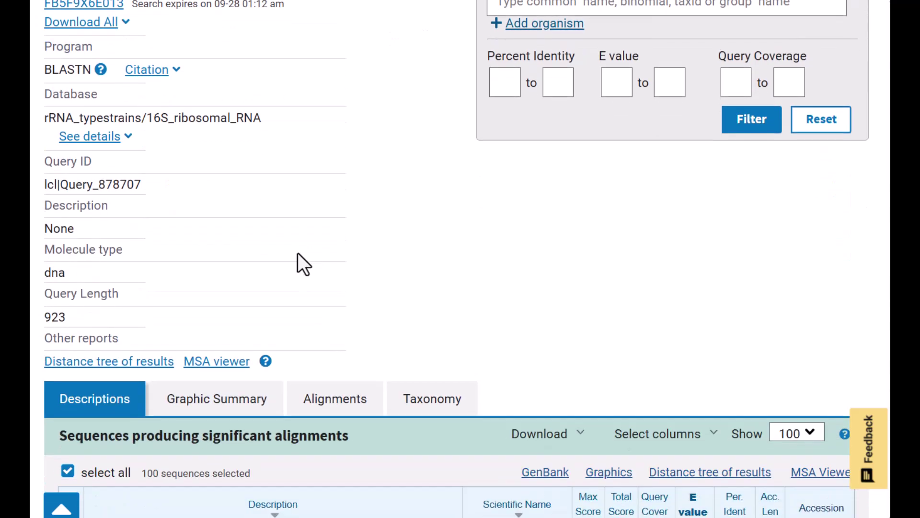
scroll(298, 252, down, 3)
scroll(300, 267, down, 2)
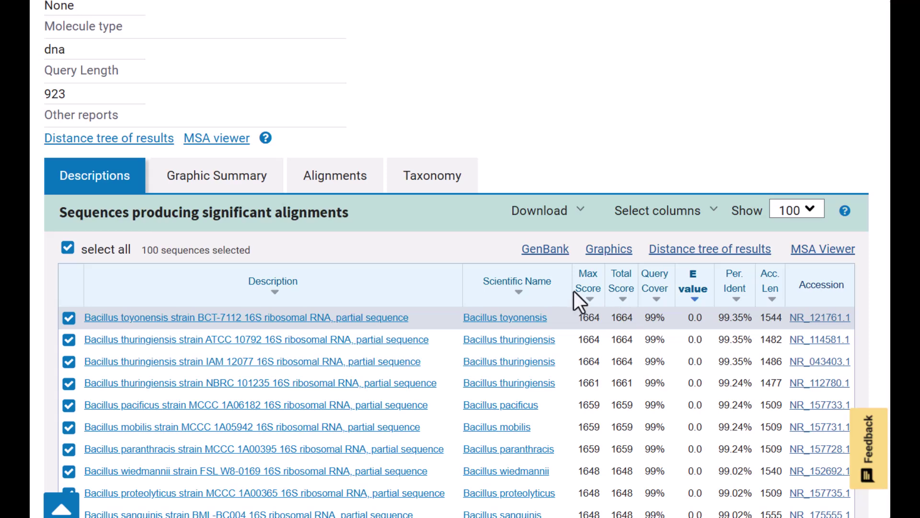
Show the Alignments tab and scroll through the hits, highlighting the Bacillus thuringiensis name
click(334, 188)
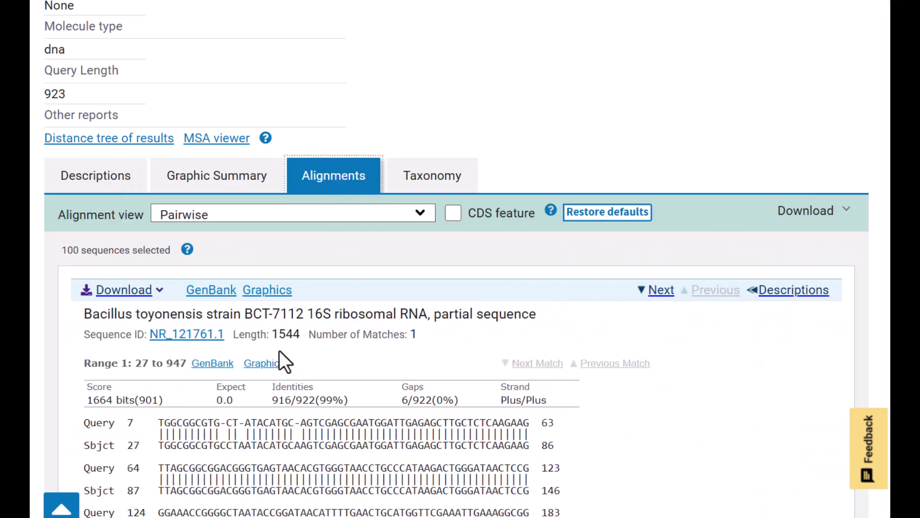
scroll(251, 346, down, 5)
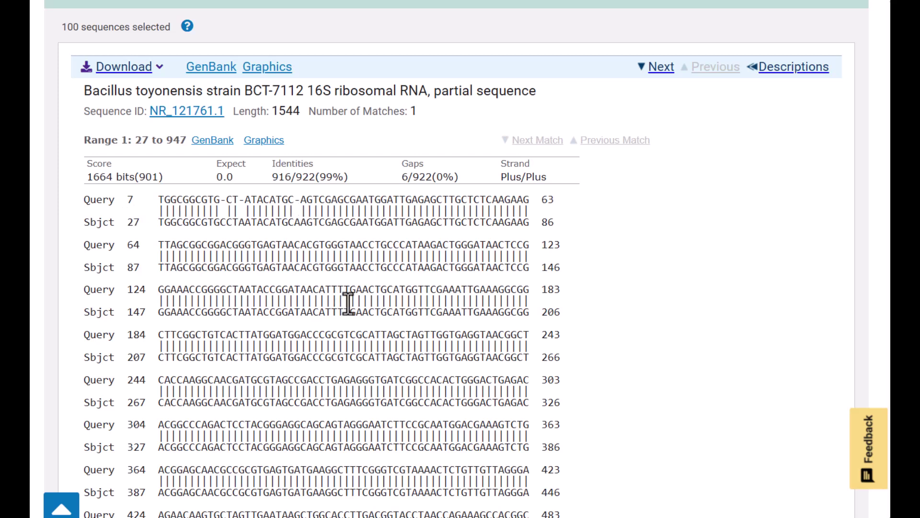
scroll(350, 307, down, 2)
scroll(350, 312, down, 7)
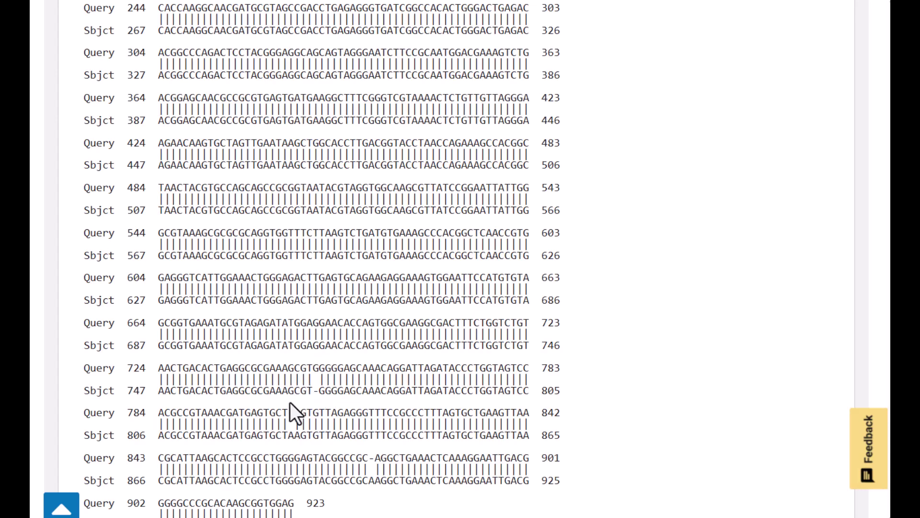
scroll(311, 439, down, 2)
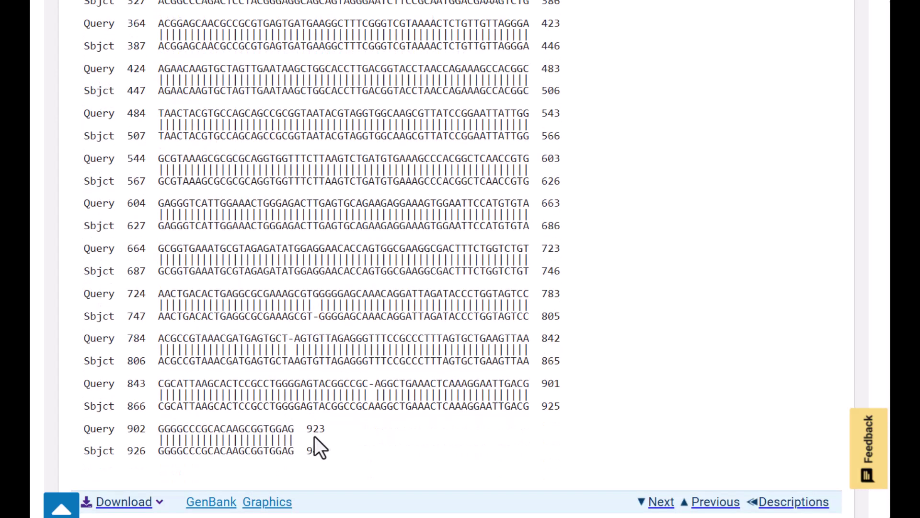
scroll(325, 421, down, 6)
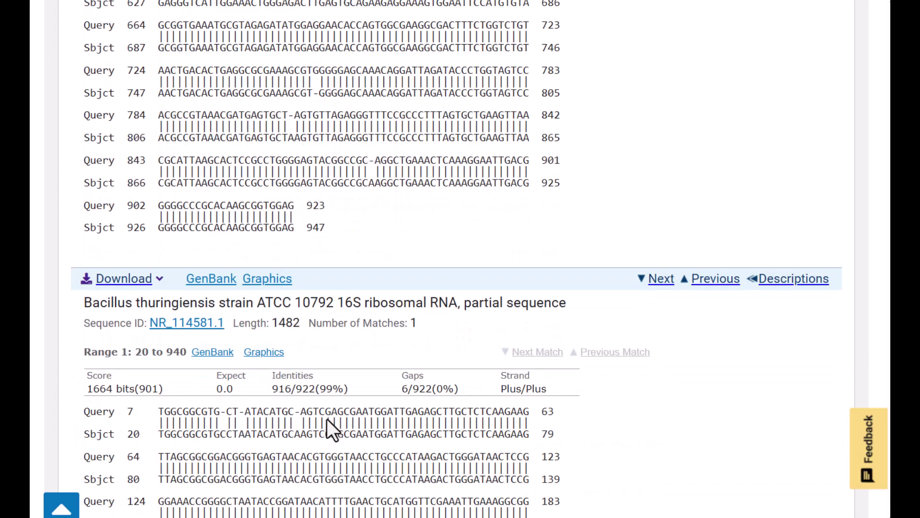
scroll(327, 419, down, 4)
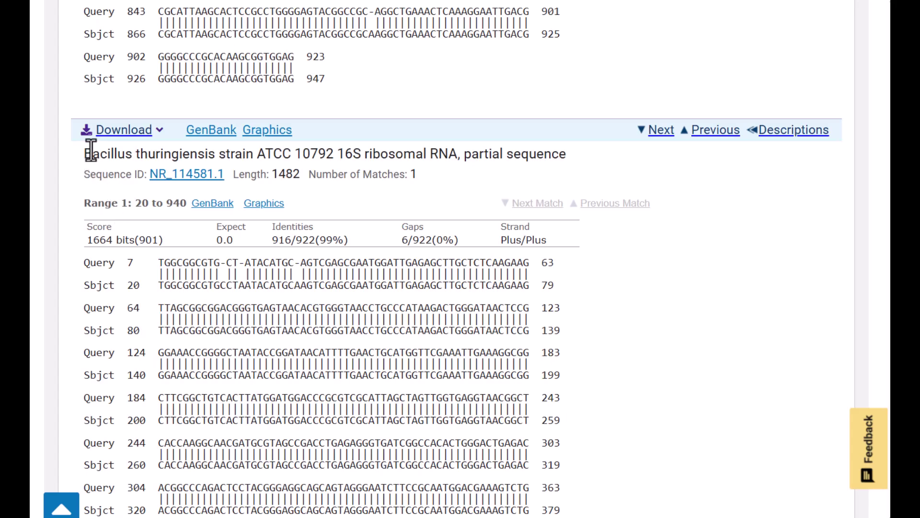
drag(84, 153, 213, 155)
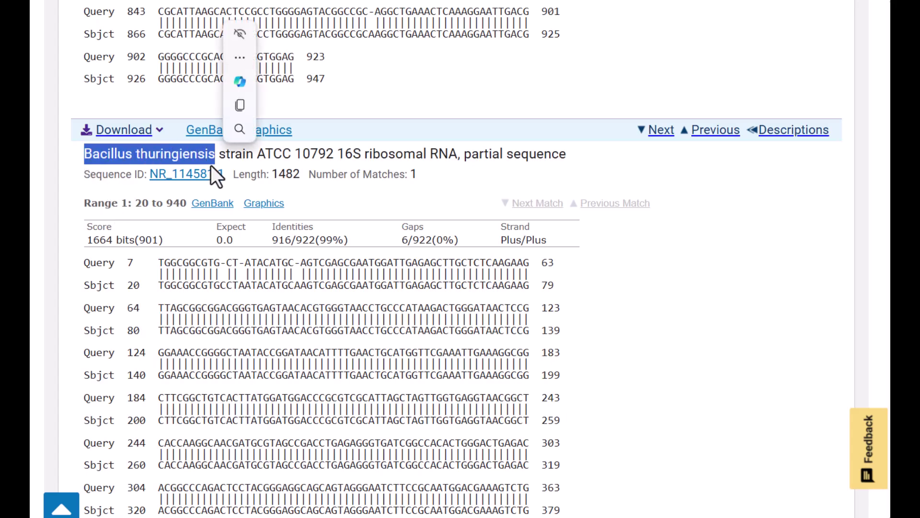
scroll(231, 135, up, 20)
scroll(236, 131, up, 3)
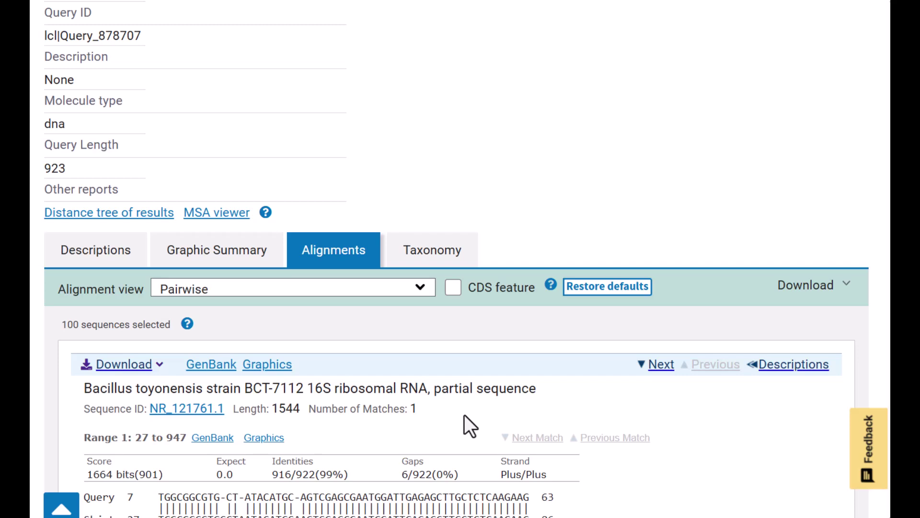
scroll(476, 415, down, 2)
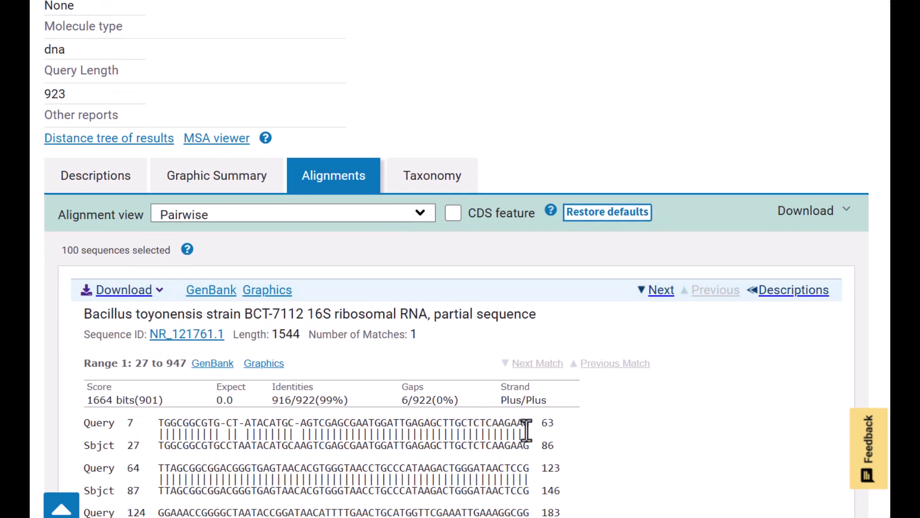
Show the Taxonomy Lineage report: Bacillaceae 100 hits, Bacillus 54, Bacillus cereus group 35
click(428, 184)
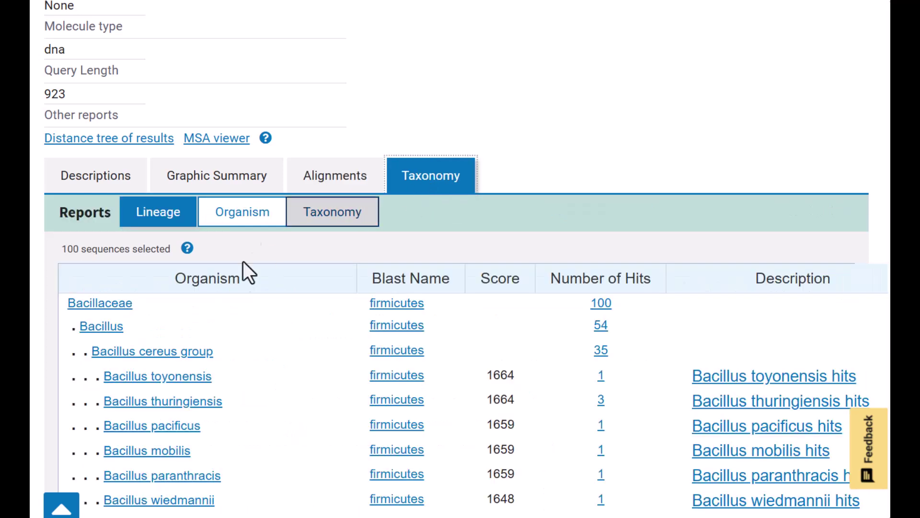
scroll(309, 401, down, 3)
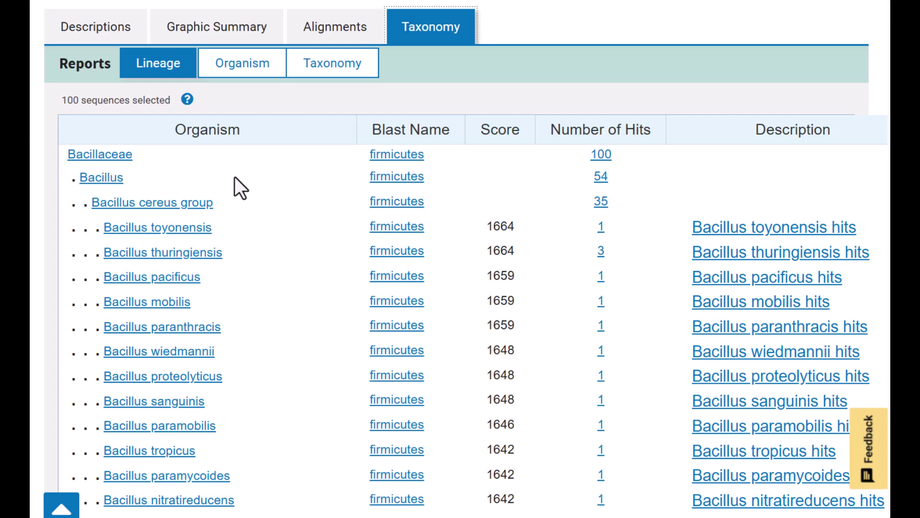
scroll(238, 182, down, 2)
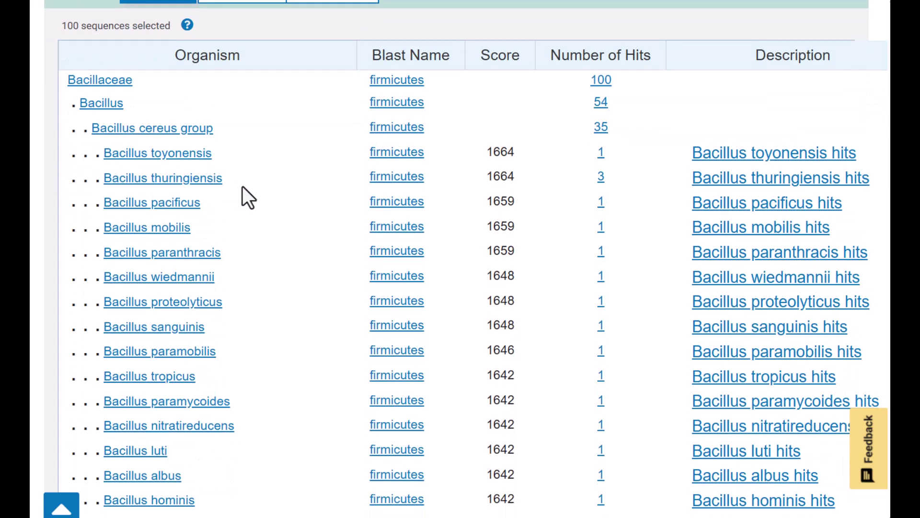
scroll(243, 80, up, 4)
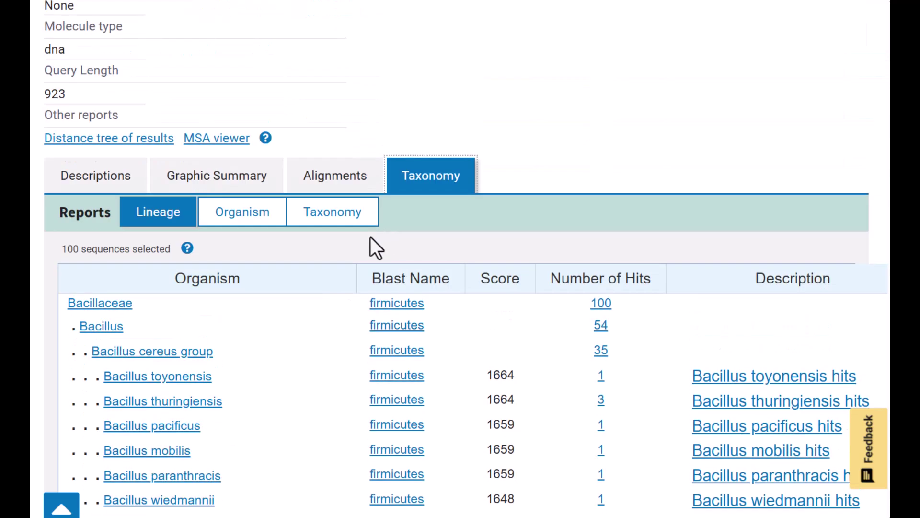
Return to Descriptions and browse the 1544 bp NR_121761.1 Bacillus toyonensis GenBank record
click(78, 189)
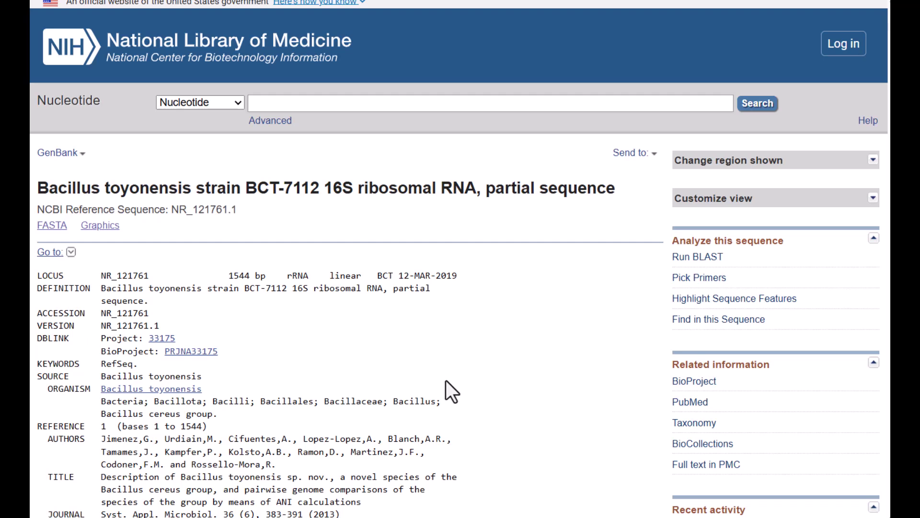
scroll(446, 381, down, 1)
scroll(448, 383, down, 5)
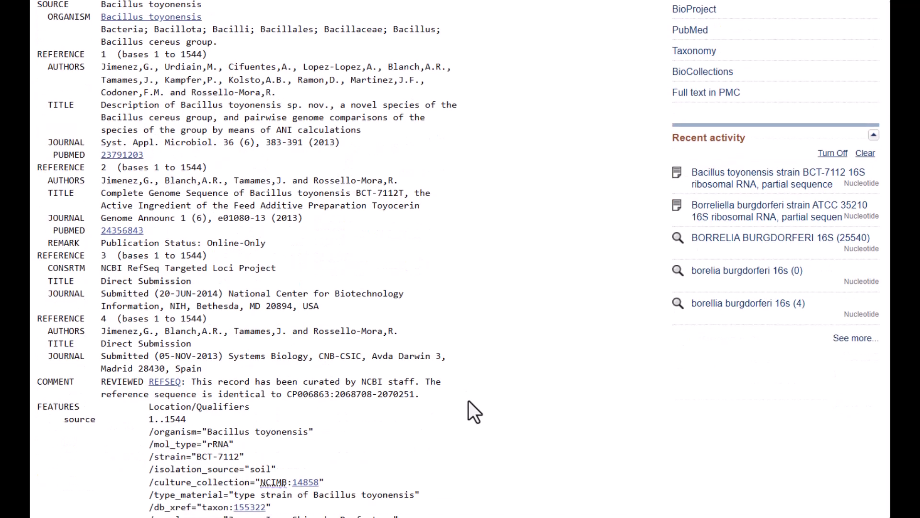
scroll(469, 402, down, 10)
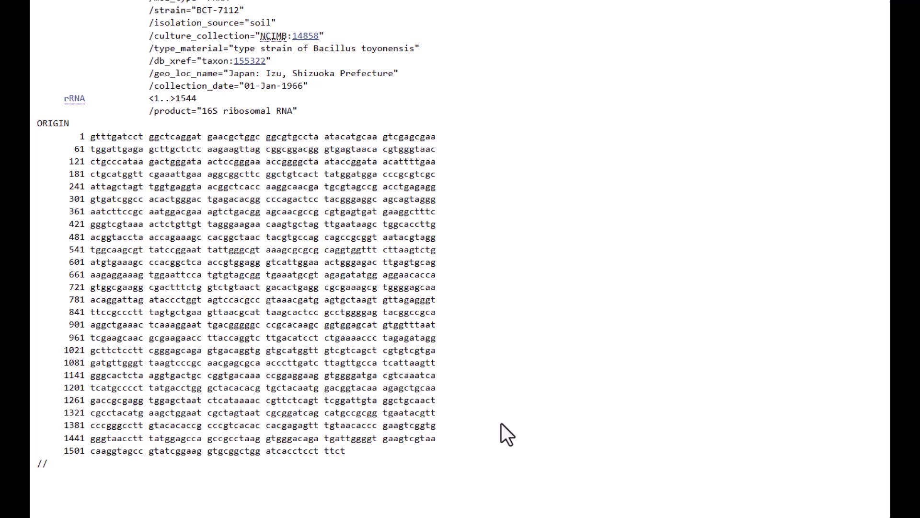
scroll(501, 423, up, 20)
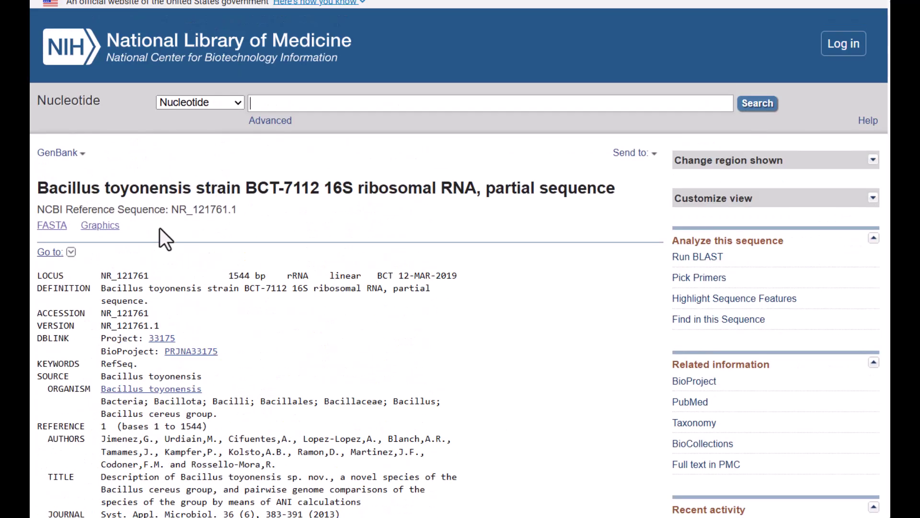
click(91, 227)
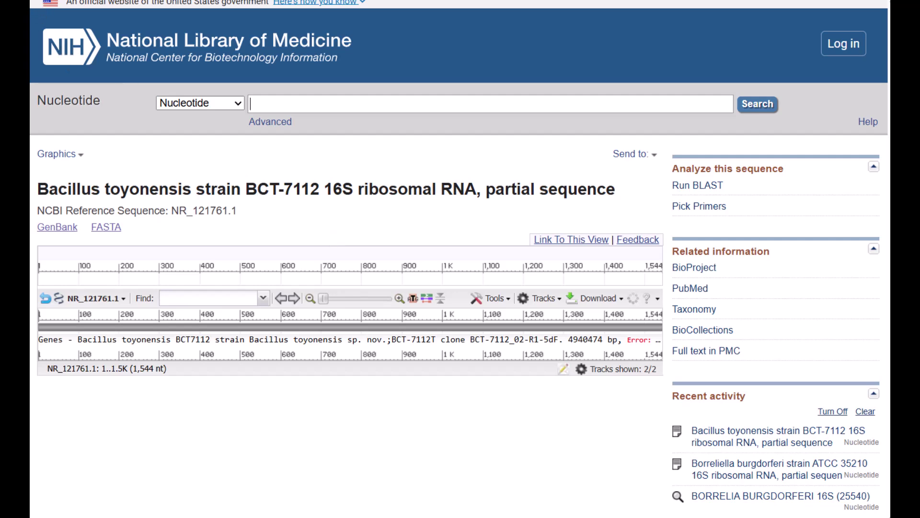
key(alt+Left)
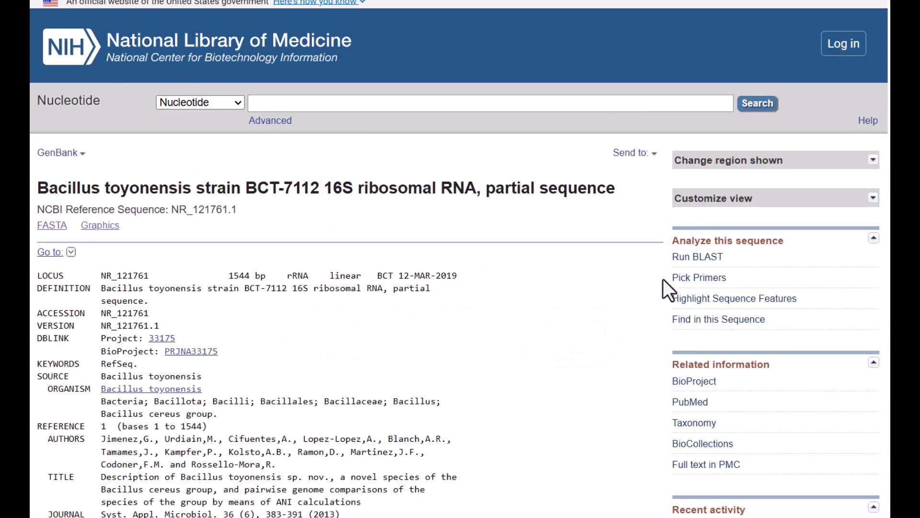
mouse_move(690, 315)
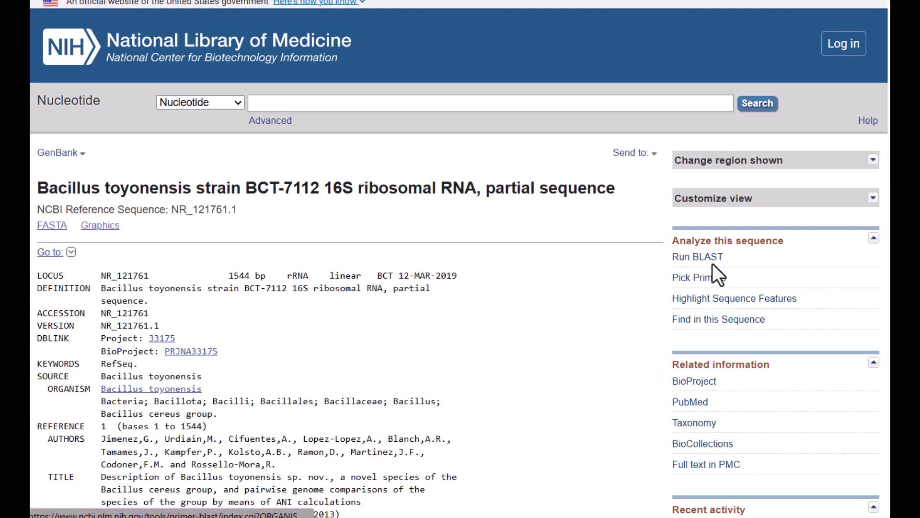
scroll(786, 298, down, 1)
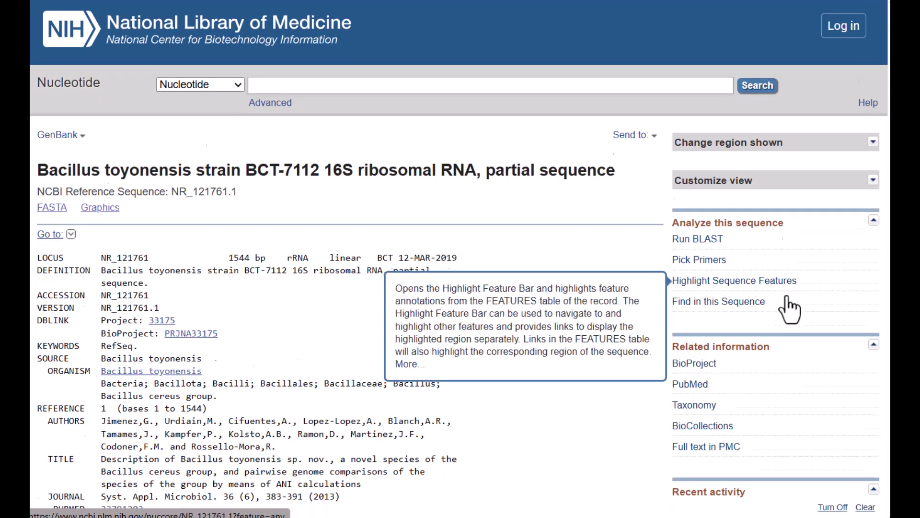
scroll(787, 298, down, 3)
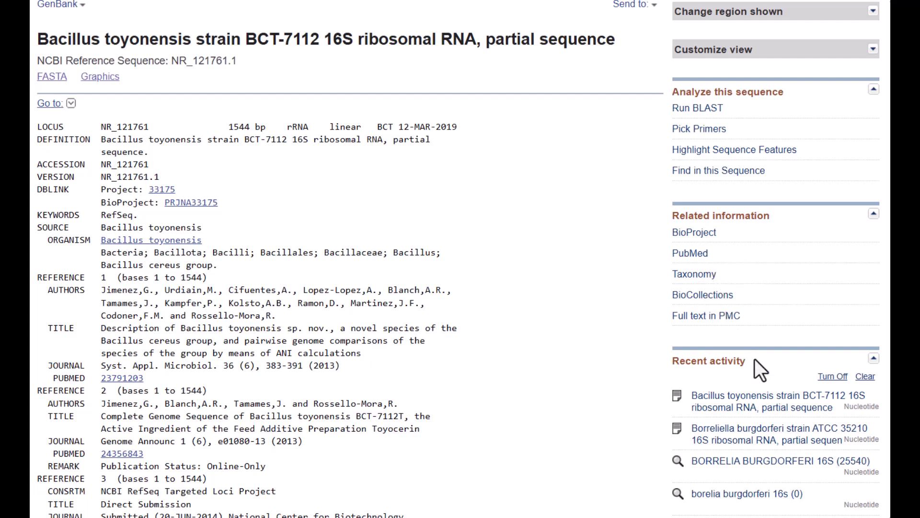
scroll(415, 211, up, 3)
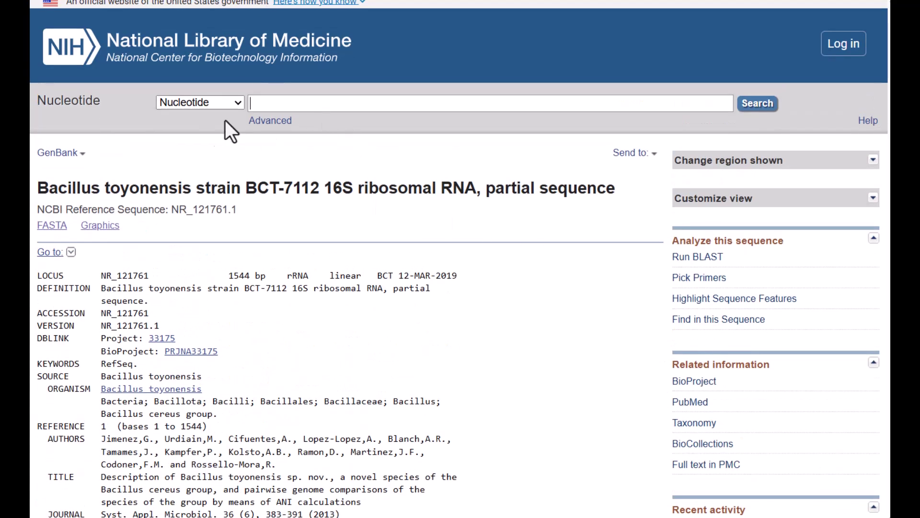
Close the current tab to return to the BLAST Descriptions table of 100 alignments, NR_121761.1 on top
key(ctrl+w)
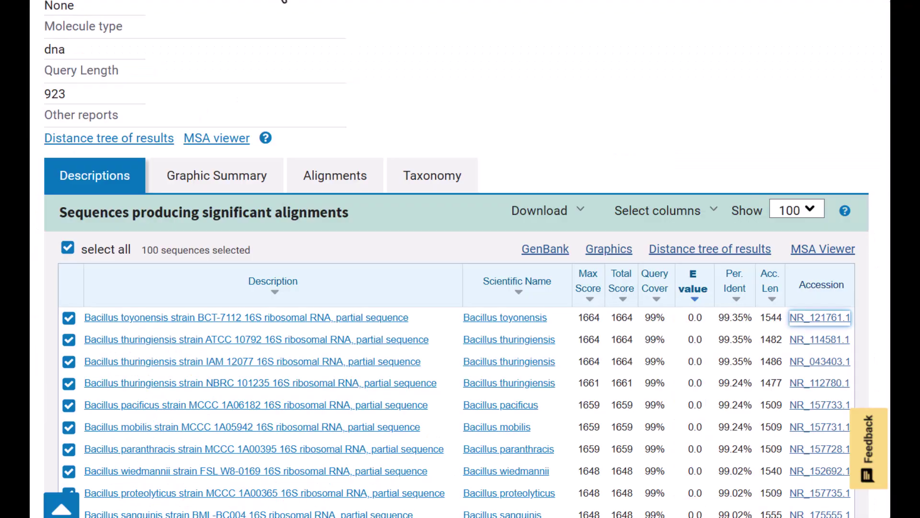